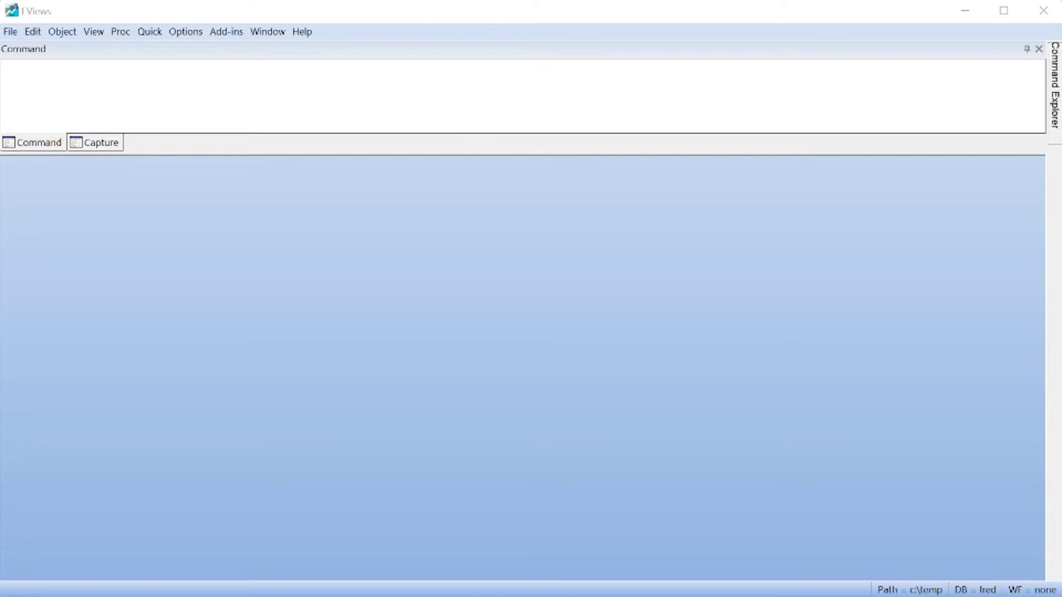
Create a new quarterly workfile running from 1955 to 2008, giving 216 observations.
left_click(10, 32)
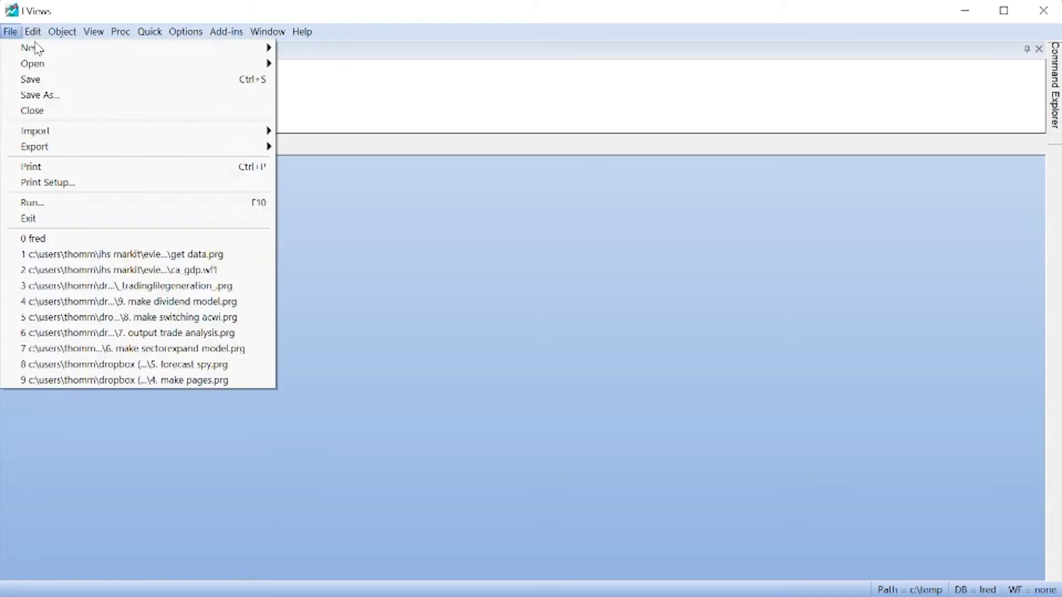
mouse_move(230, 49)
left_click(311, 50)
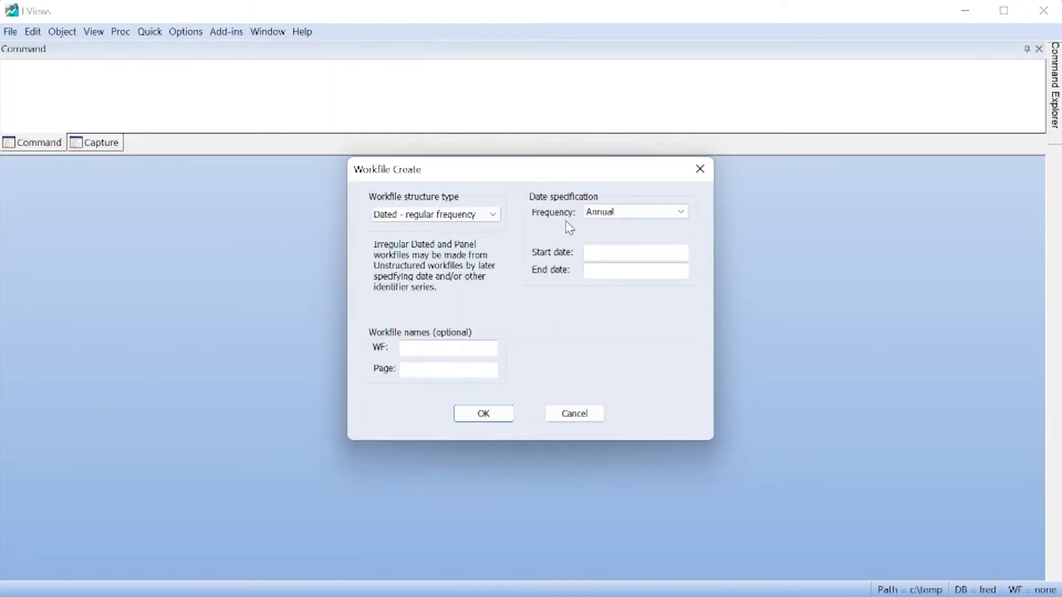
left_click(608, 213)
left_click(614, 256)
left_click(615, 254)
type("1955")
key("Tab")
type("2008")
left_click(484, 414)
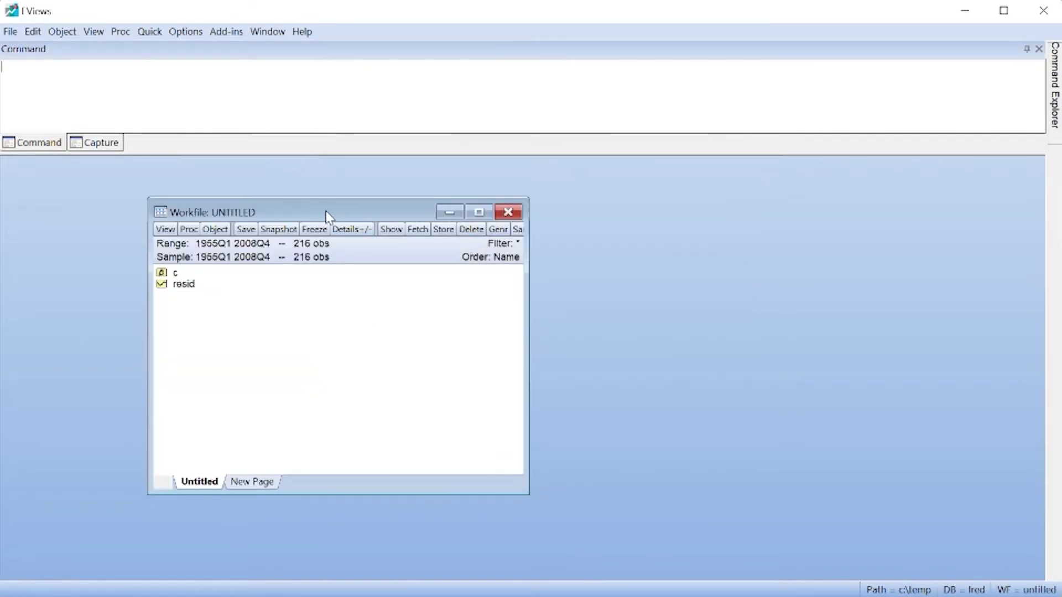
left_click_drag(327, 214, 212, 189)
Open the FRED database and start its All Series Search.
left_click(10, 31)
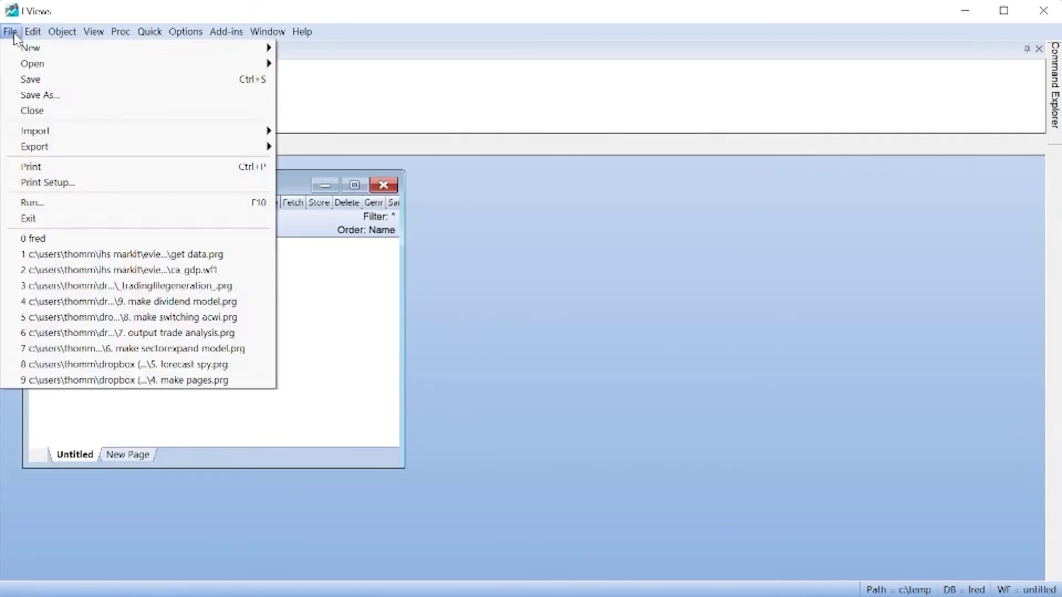
mouse_move(33, 32)
mouse_move(75, 64)
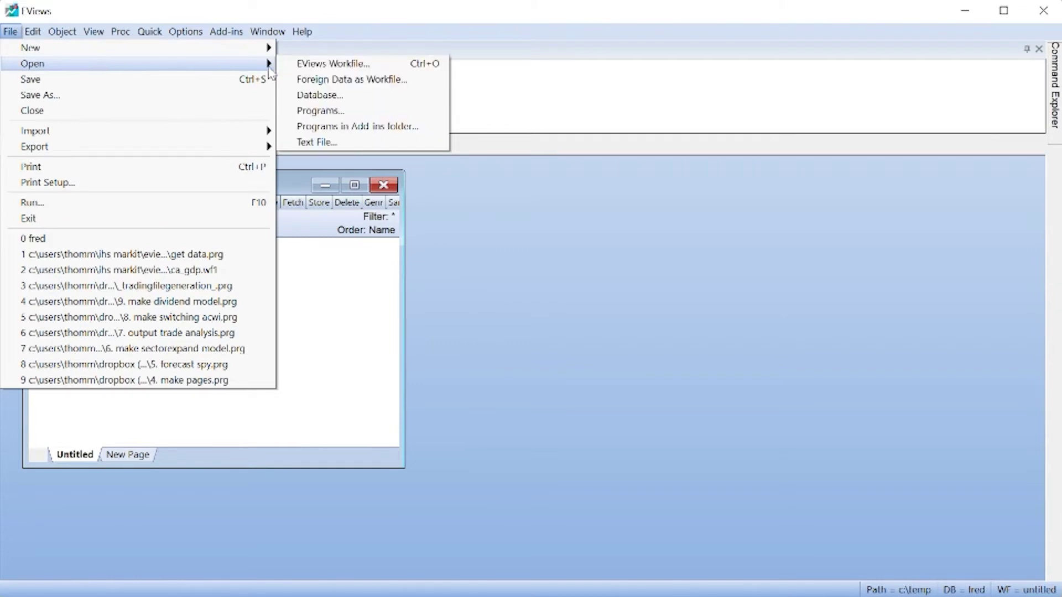
left_click(348, 95)
left_click(486, 249)
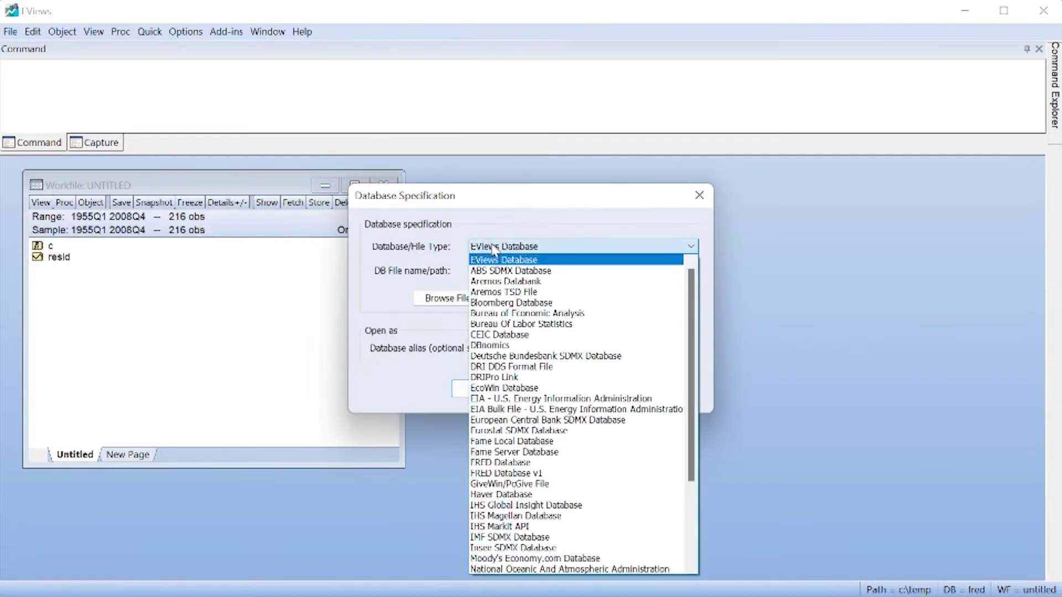
left_click(500, 463)
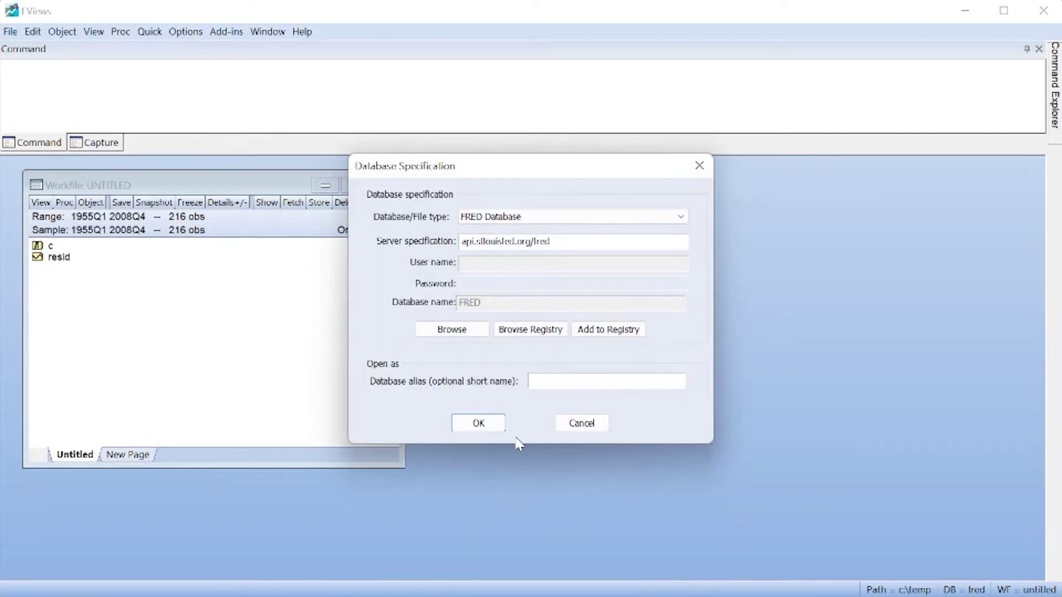
left_click(495, 429)
left_click(380, 249)
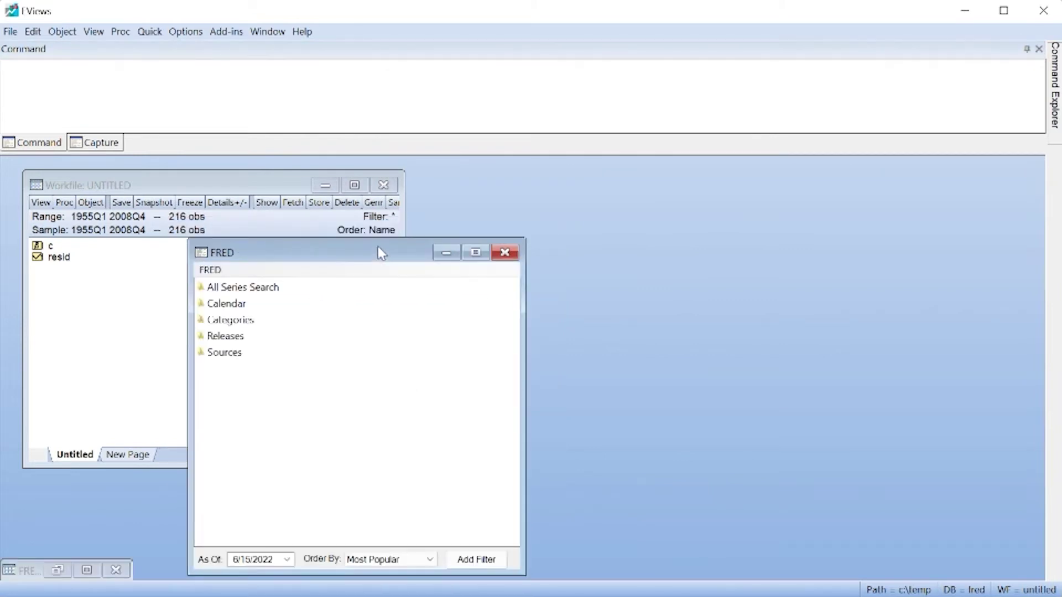
double_click(526, 252)
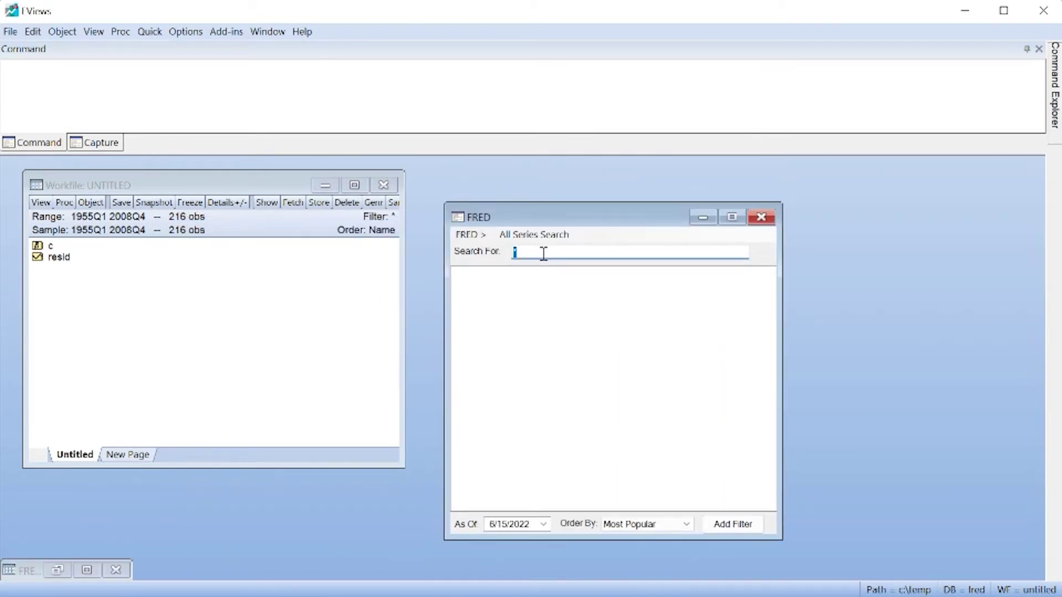
Search FRED for GDP and INFLATION, adding Real GDP and the Consumer Price Index to the workfile.
type("GDP")
key("Return")
left_click_drag(507, 291, 308, 320)
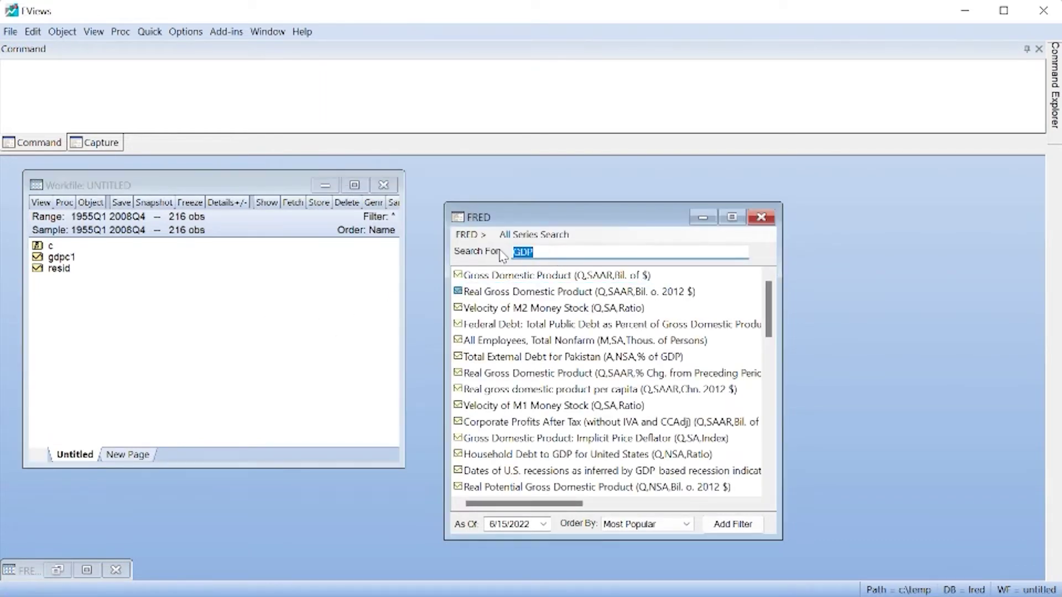
type("INFLATION")
key("Return")
left_click_drag(489, 293, 268, 331)
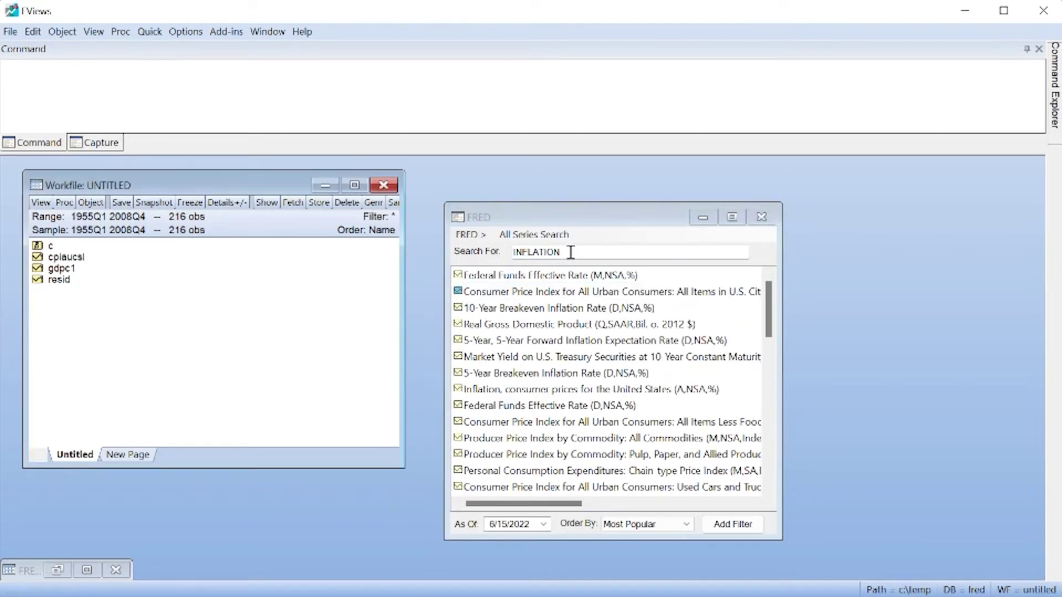
Search for unemployment and federal funds, adding Unemployment Rate and Federal Funds Effective Rate to the workfile.
left_click_drag(571, 250, 500, 257)
type("unemployment")
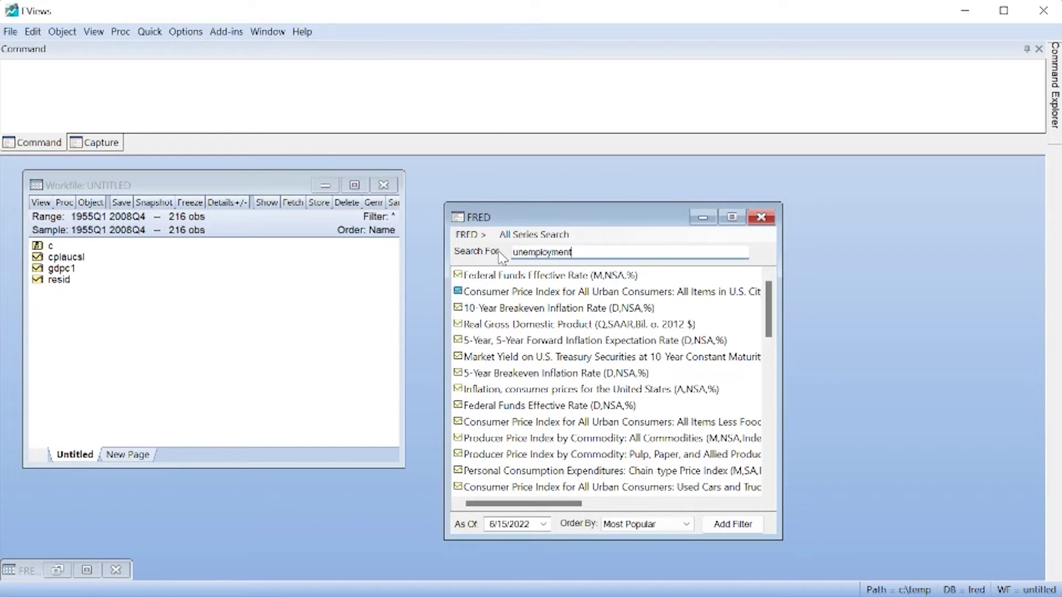
key("Return")
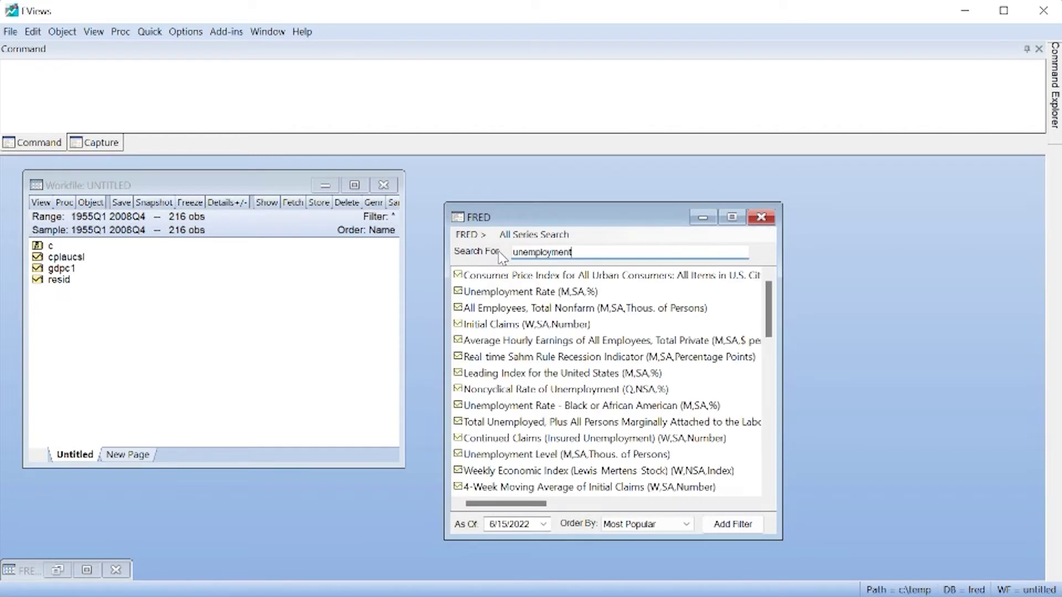
left_click_drag(486, 293, 285, 317)
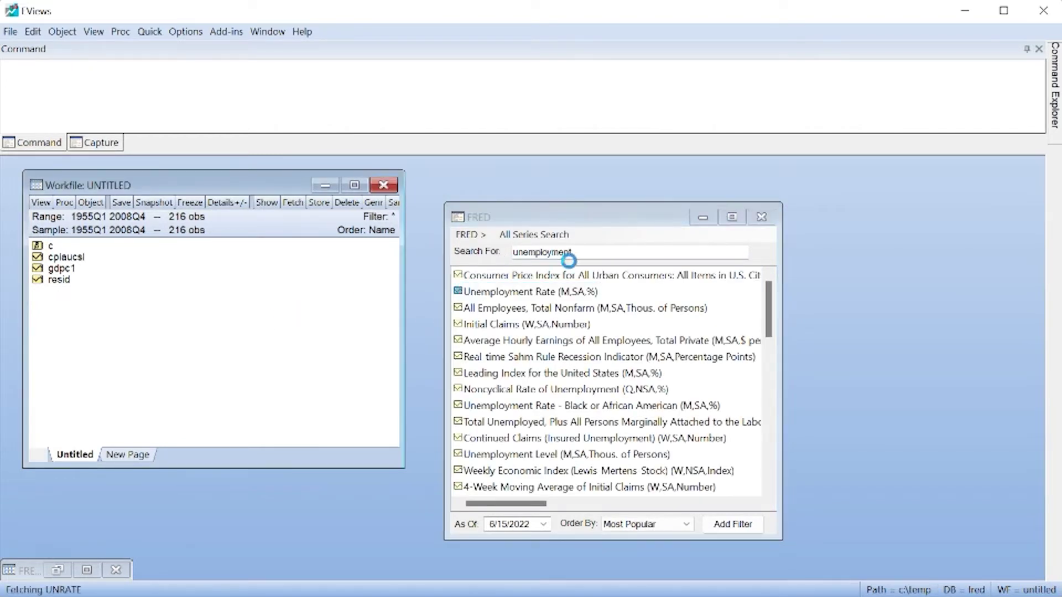
left_click_drag(579, 251, 474, 258)
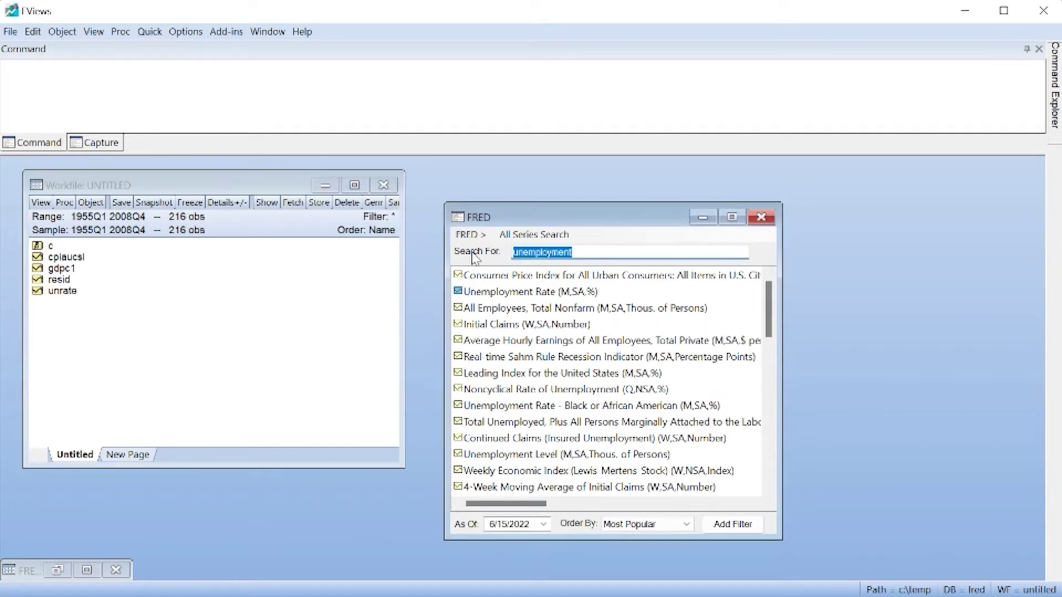
type("federal funds")
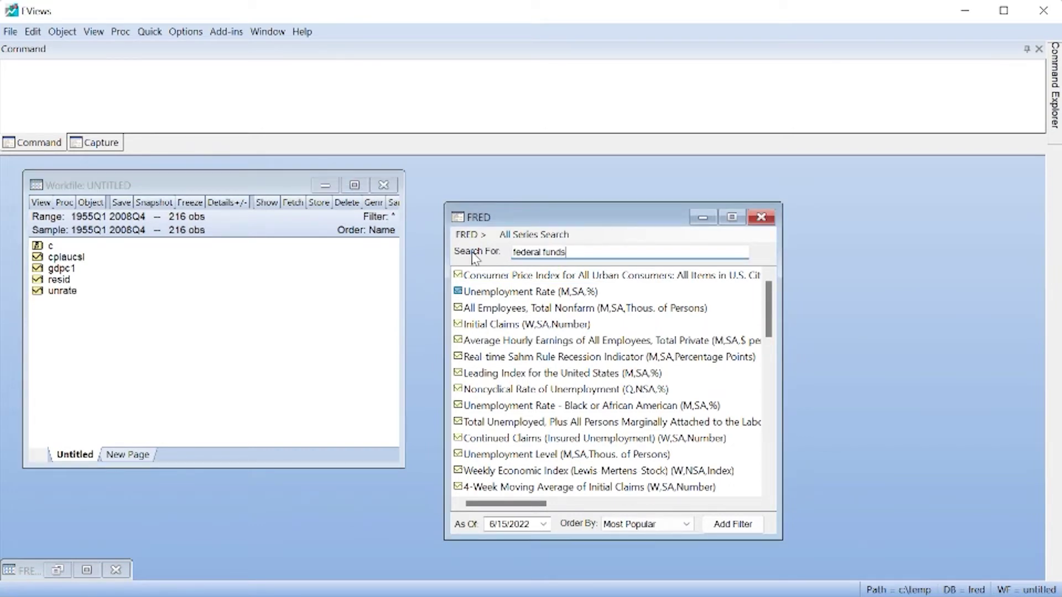
key("Return")
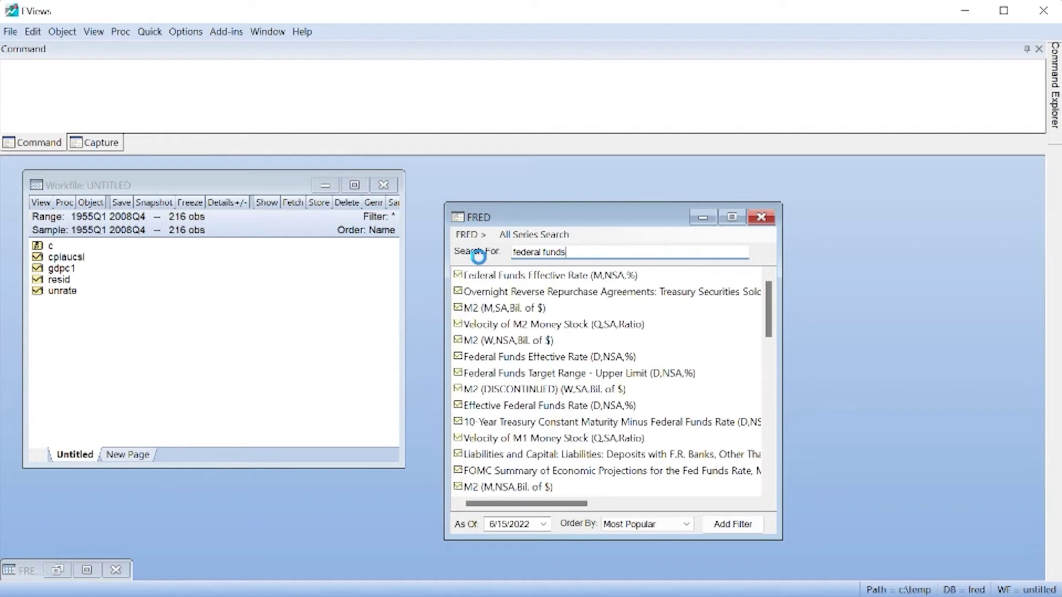
left_click_drag(473, 276, 253, 339)
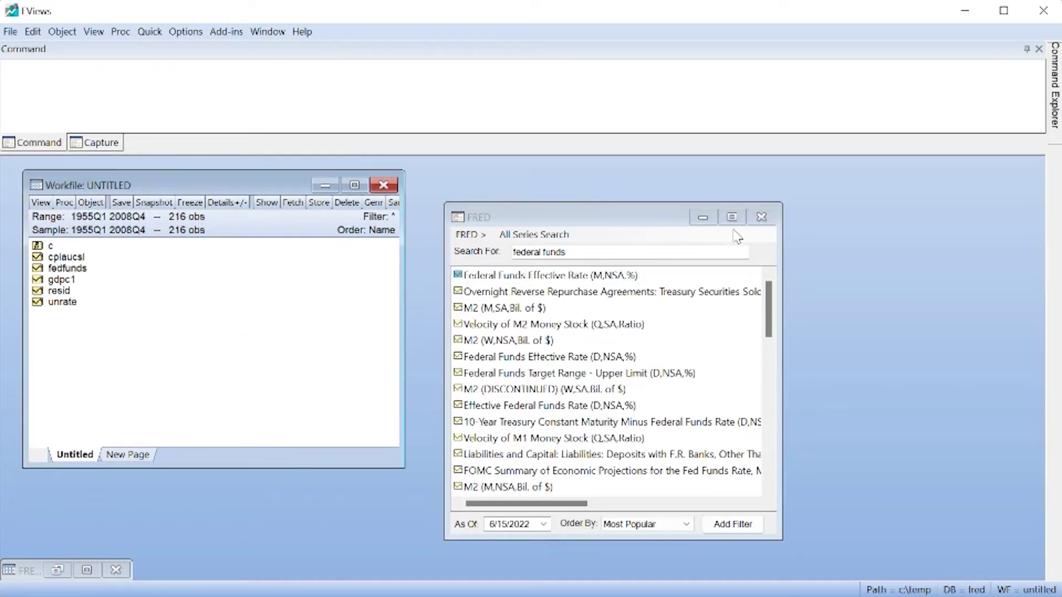
Close the FRED series search and database windows.
left_click(762, 217)
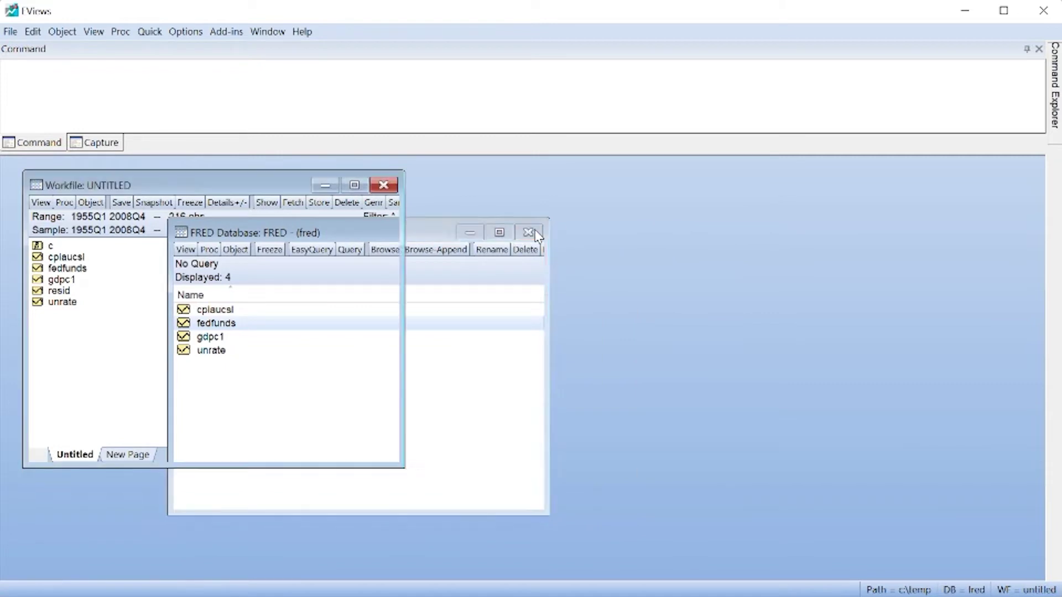
left_click(529, 232)
left_click(202, 107)
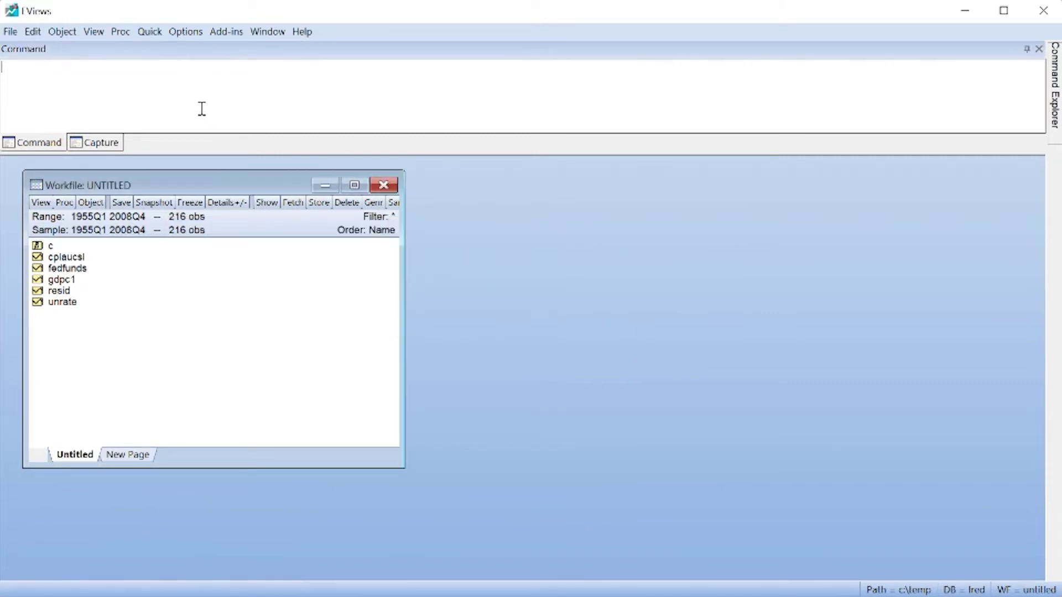
Create series gdpgr as the percent change of gdpc1 and infl as the percent change of cpiaucsl.
type("series gdpgr = @pc")
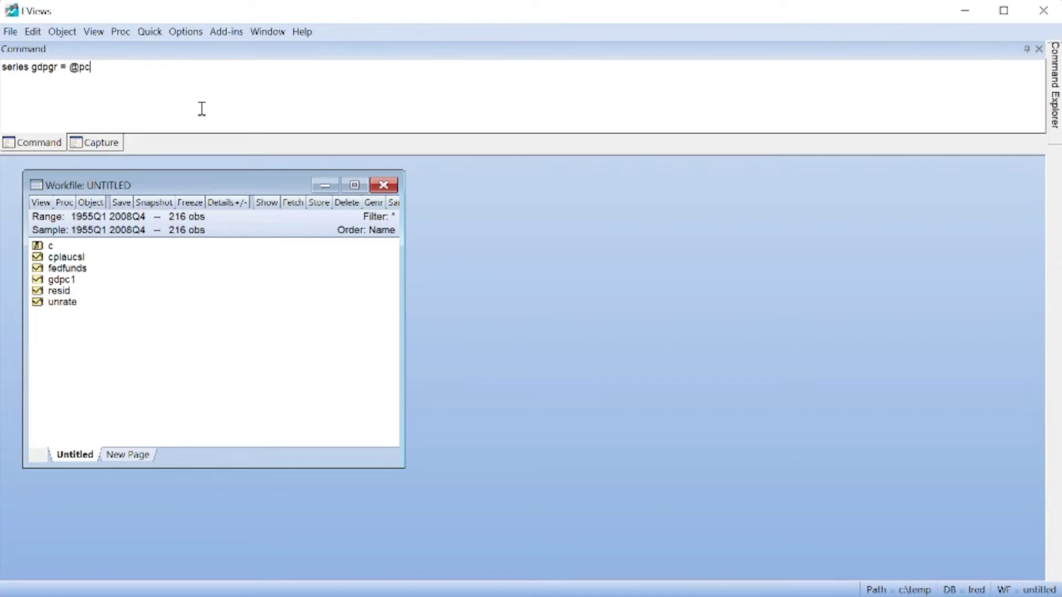
type("h")
type("gdpc1)")
key("Return")
type("s")
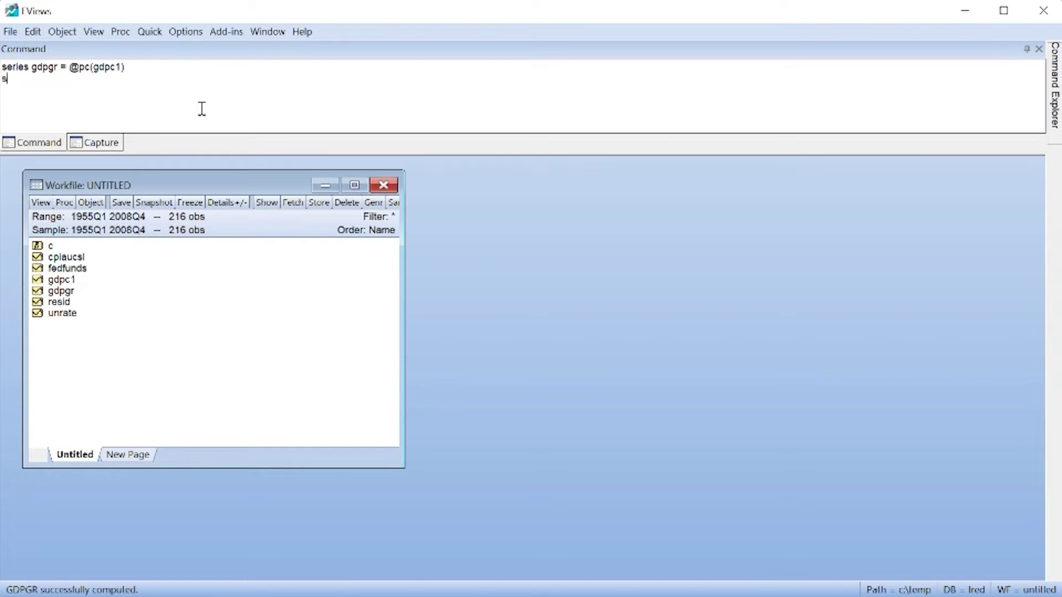
type("eries infl = @pc(cplau")
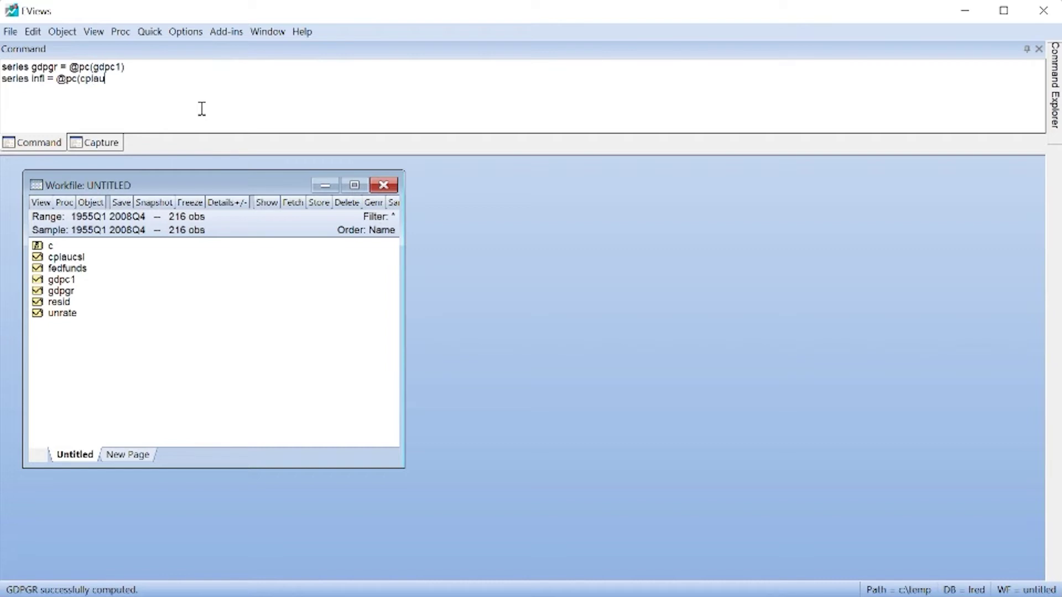
type("csl)")
key("Return")
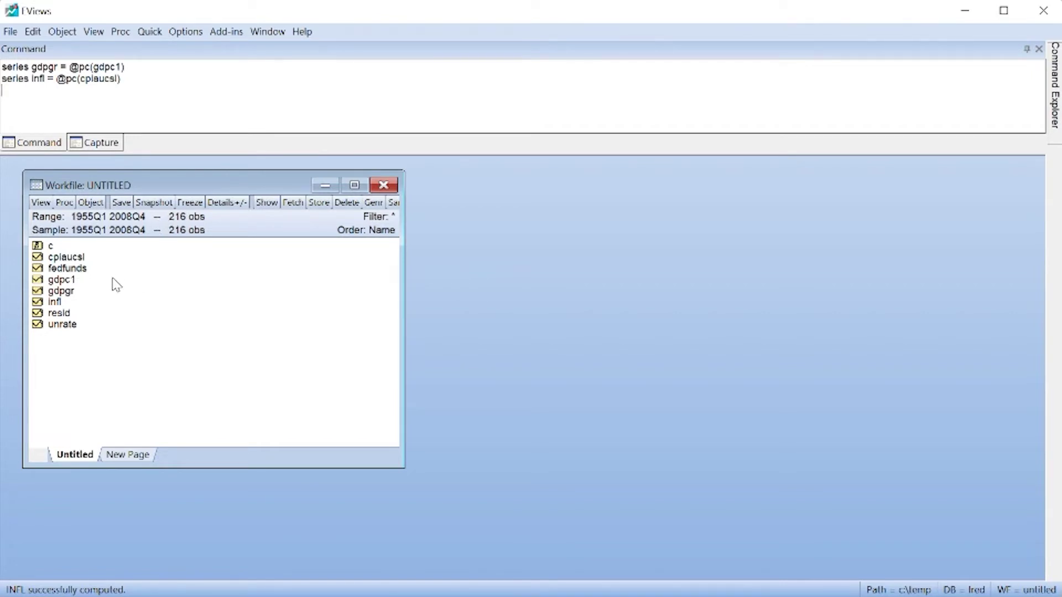
left_click(74, 291)
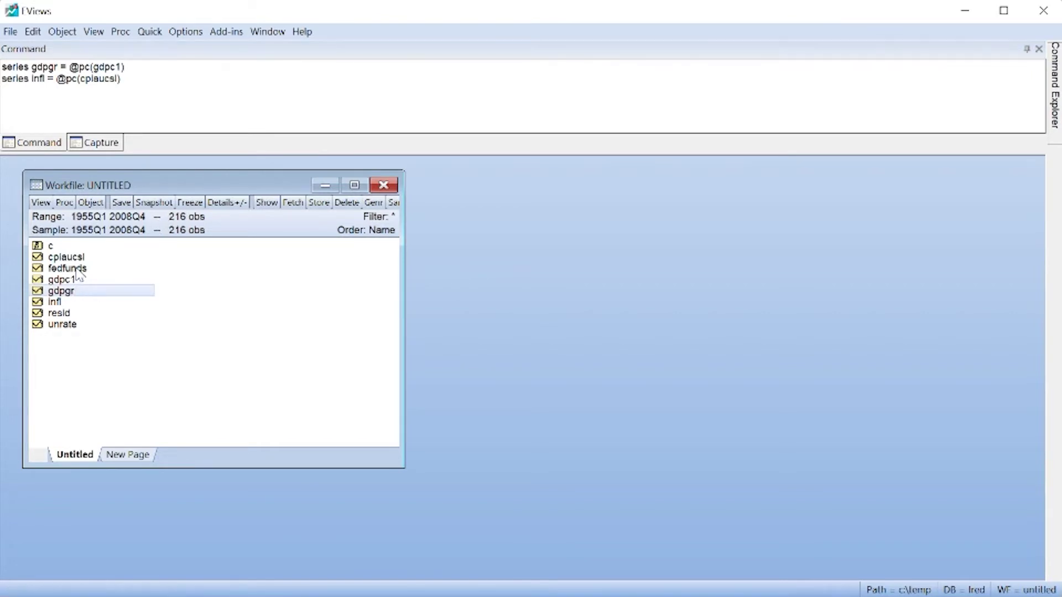
Estimate a VAR of gdpgr, fedfunds, infl and unrate with lag interval 1 1.
left_click(77, 270, "ctrl")
left_click(62, 304, "ctrl")
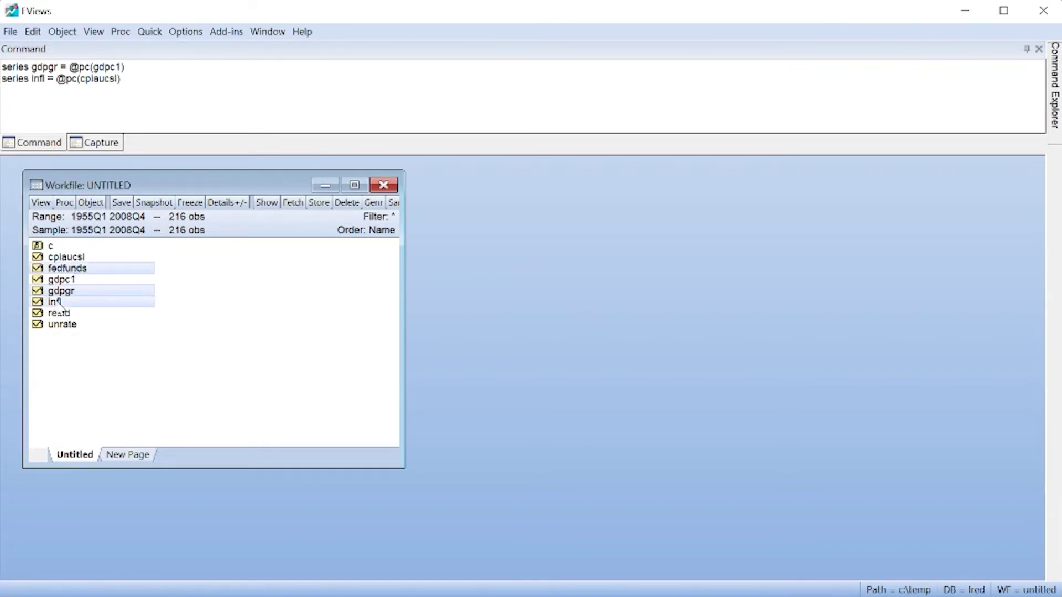
left_click(77, 326, "ctrl")
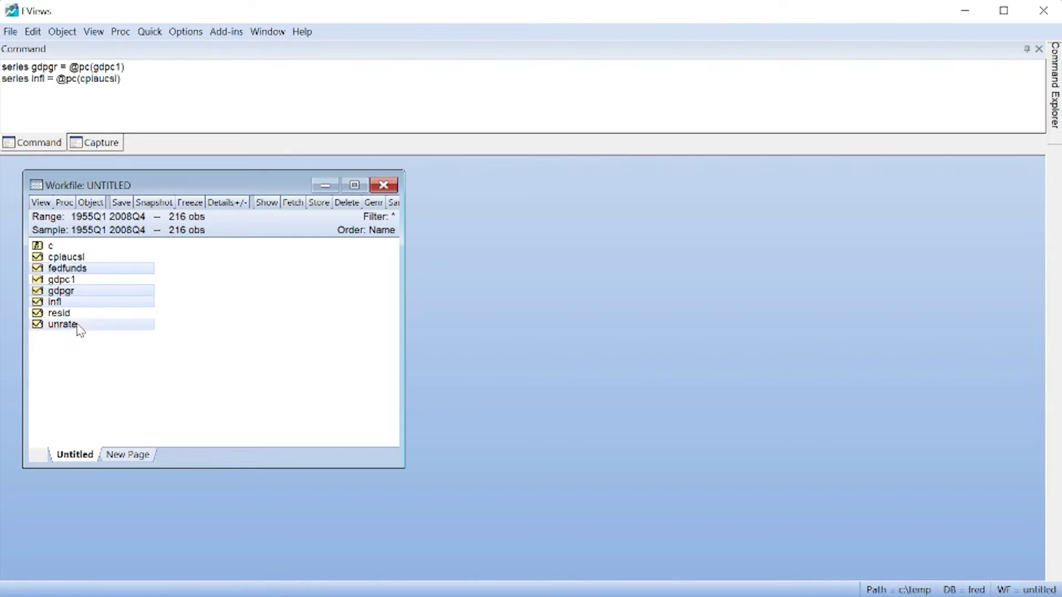
right_click(78, 326)
mouse_move(124, 336)
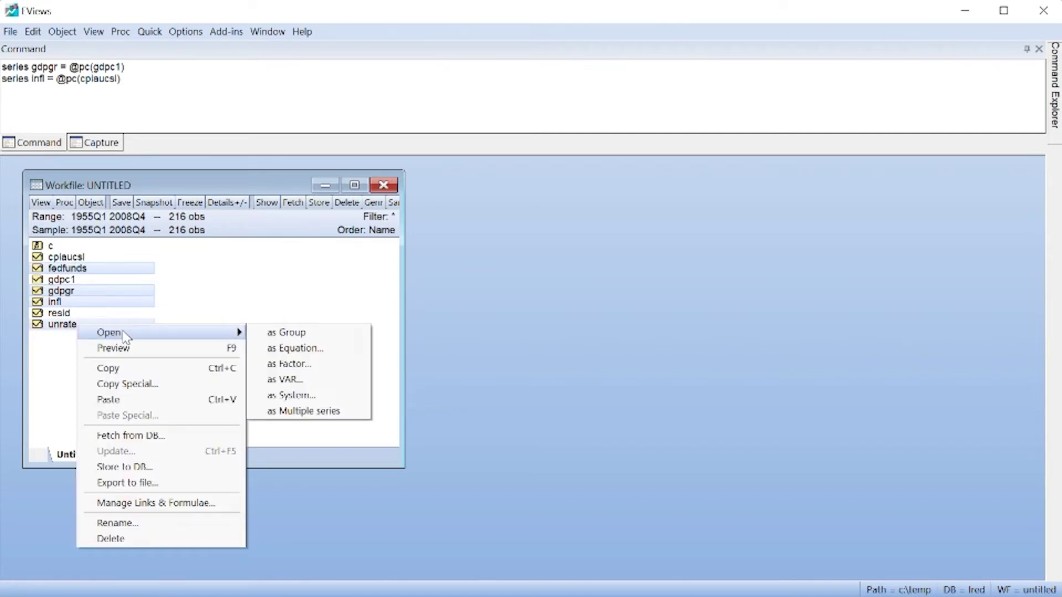
left_click(288, 379)
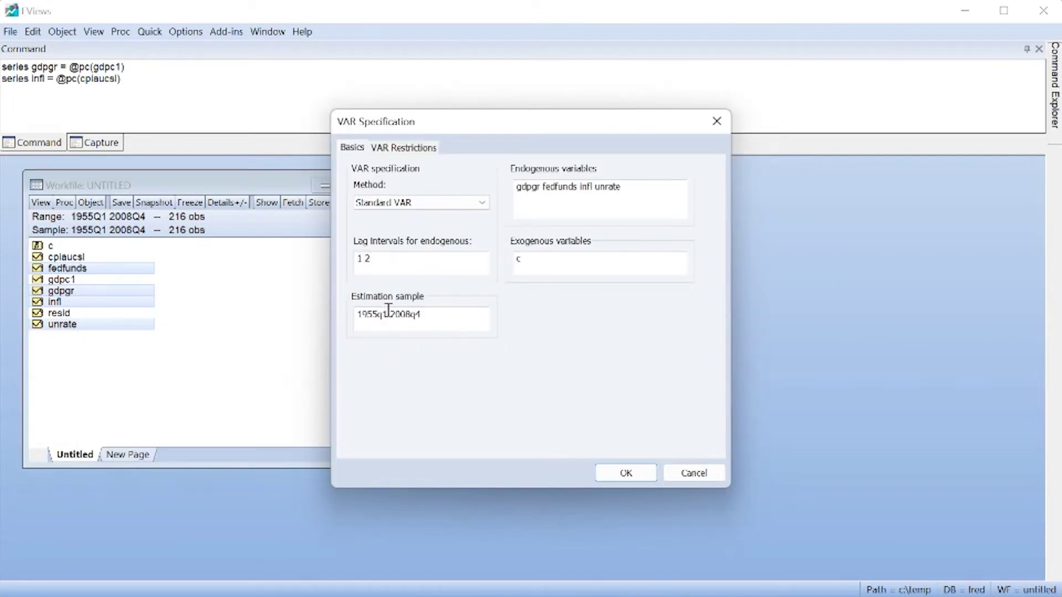
left_click(371, 259)
key("BackSpace")
type("1")
left_click(625, 474)
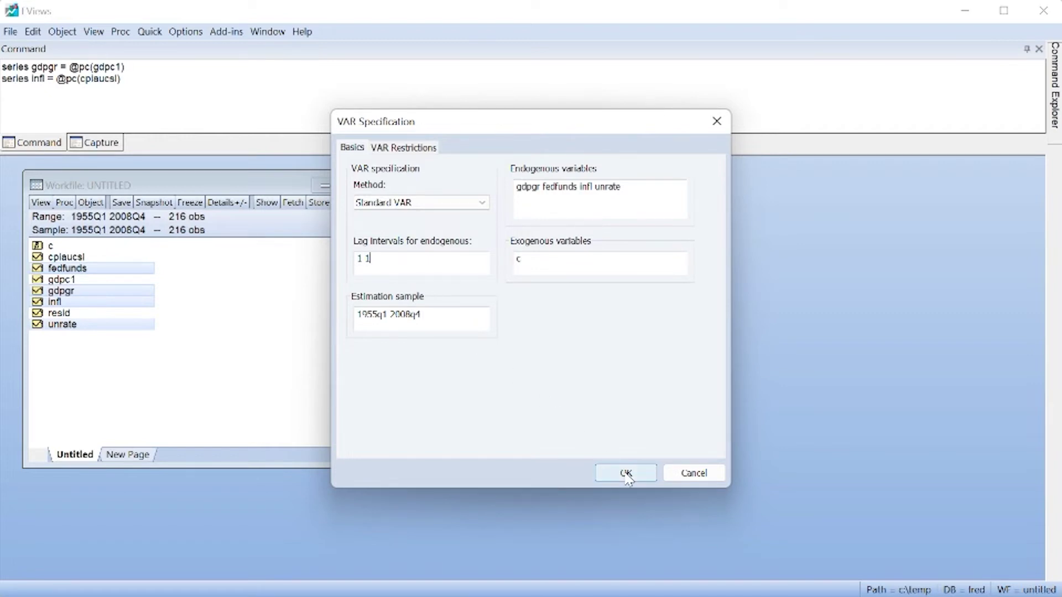
left_click_drag(575, 494, 748, 564)
scroll(503, 360, "down", 7)
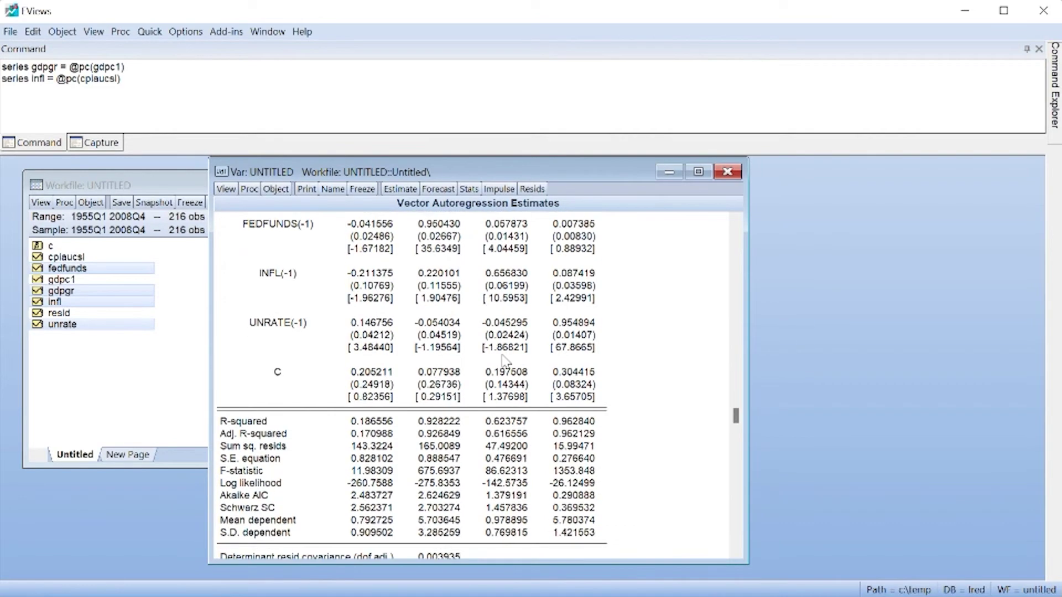
Name the estimated VAR object 'classic' so it appears in the workfile.
scroll(504, 360, "up", 5)
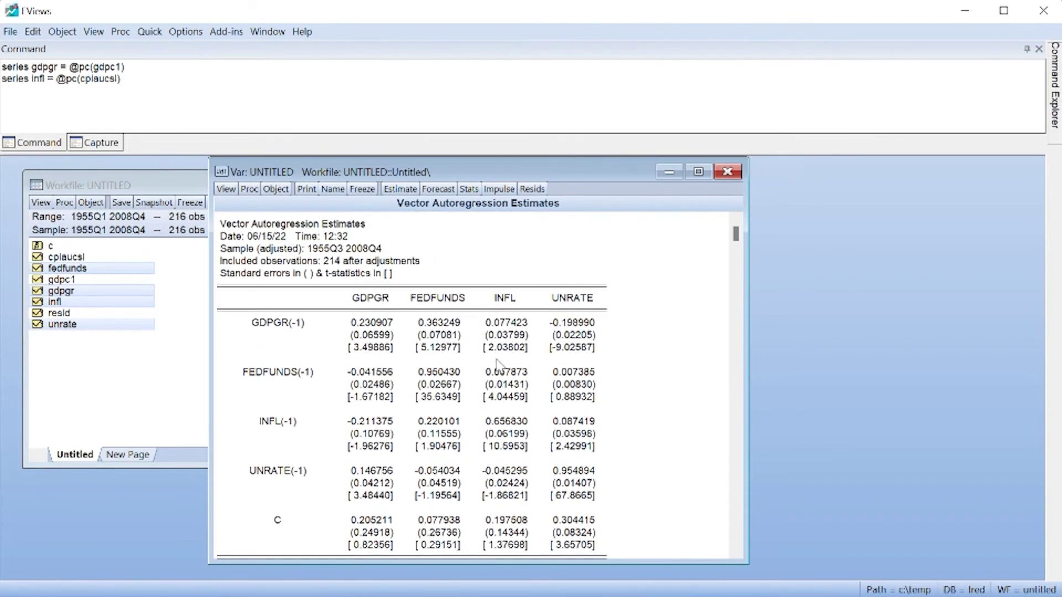
left_click(372, 326)
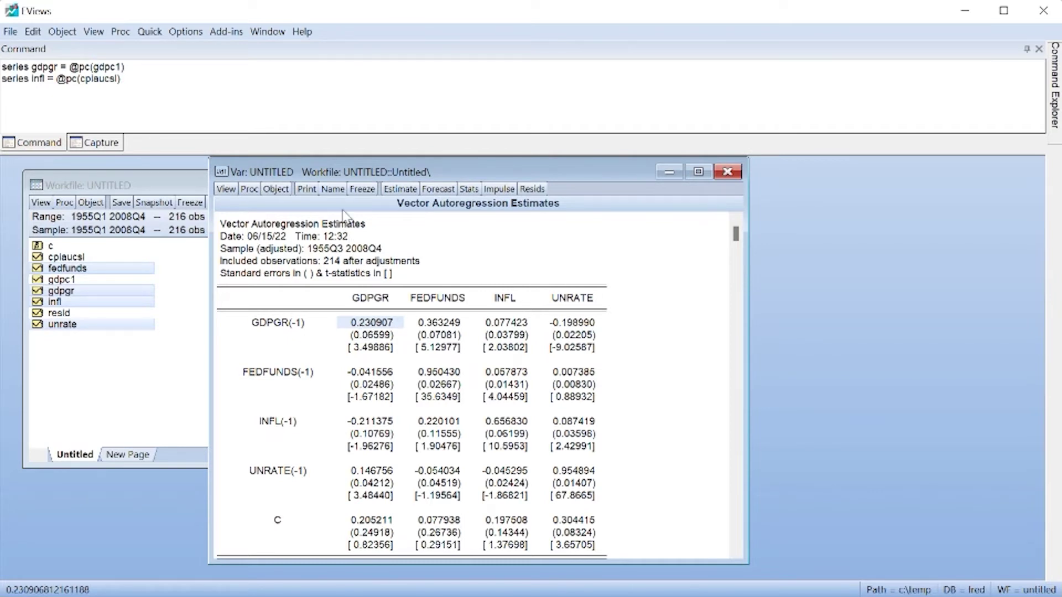
left_click(333, 189)
type("da")
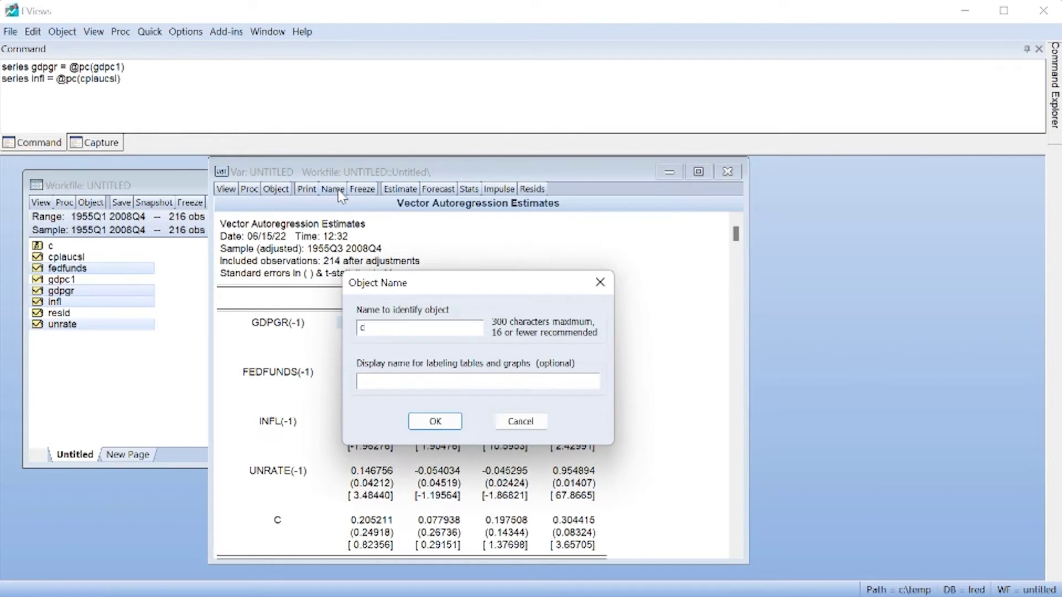
type("ssid")
left_click(433, 421)
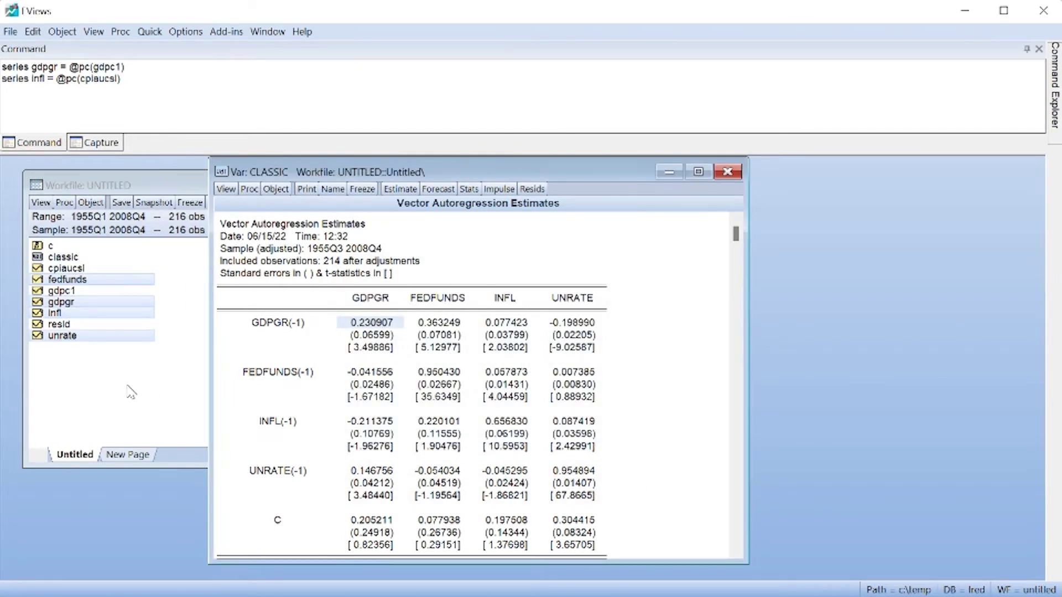
left_click(111, 184)
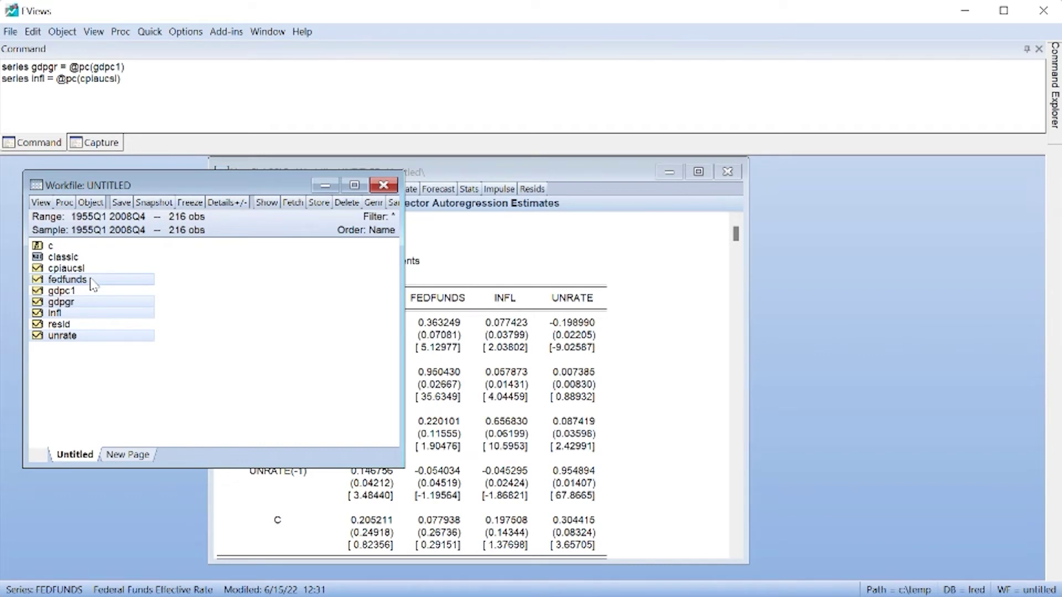
Open the four selected series as a new VAR using the Bayesian TVCVAR method with lags 1 1.
right_click(92, 284)
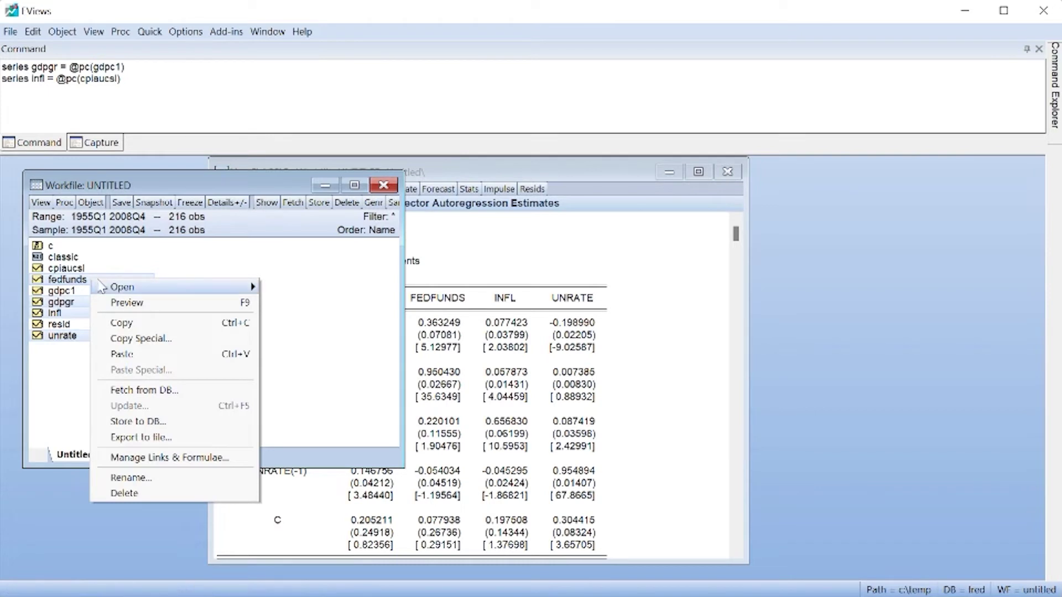
mouse_move(106, 288)
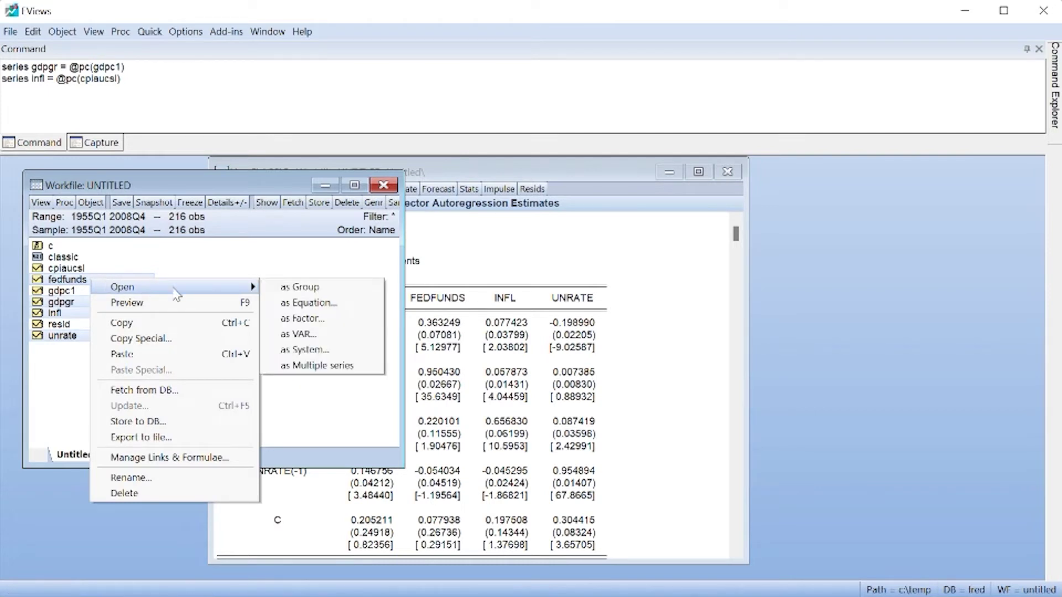
left_click(319, 337)
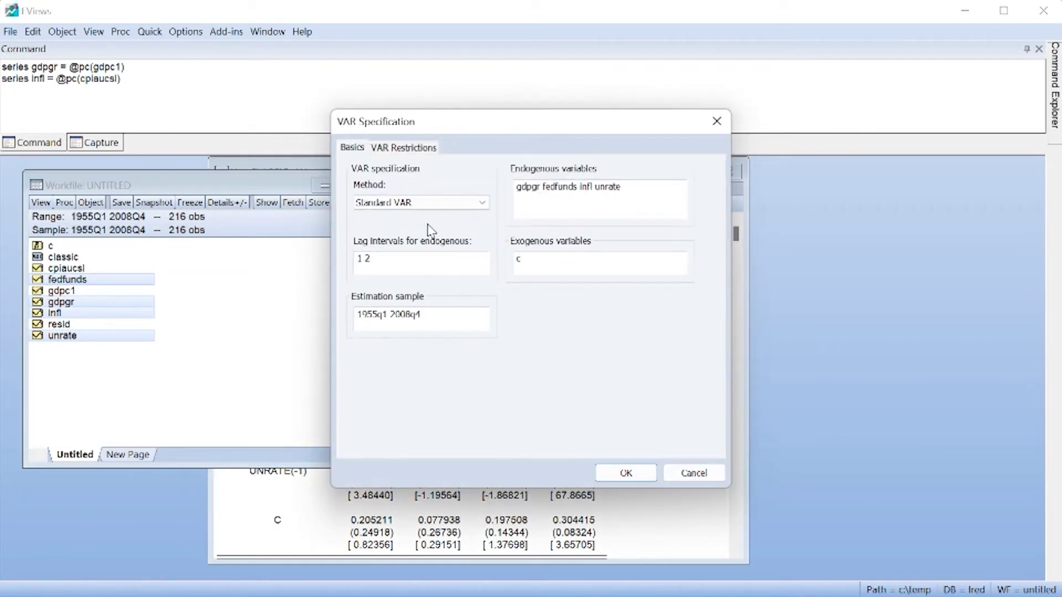
left_click(482, 205)
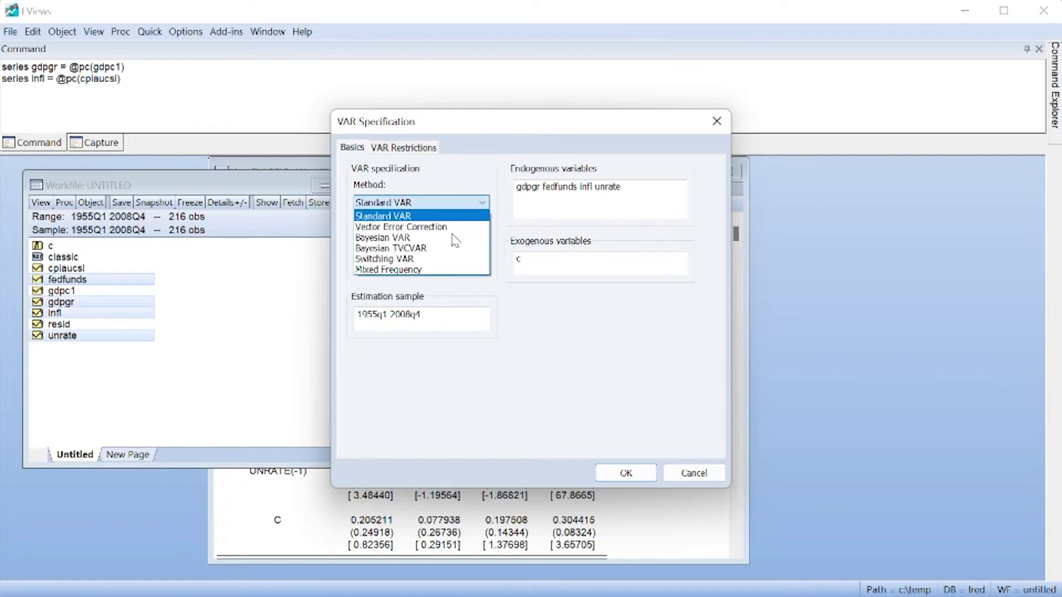
left_click(442, 256)
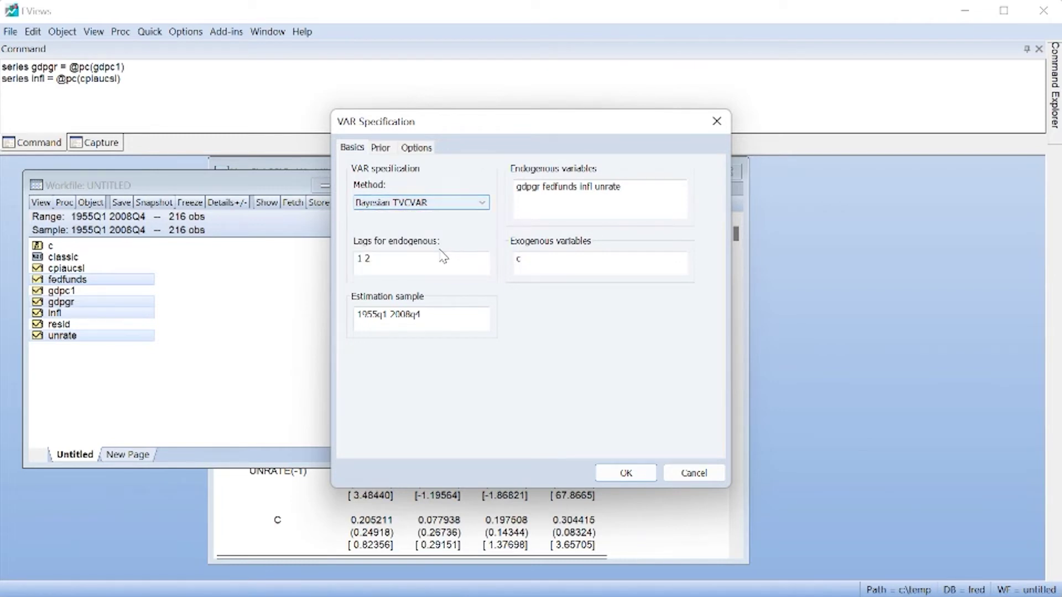
double_click(370, 258)
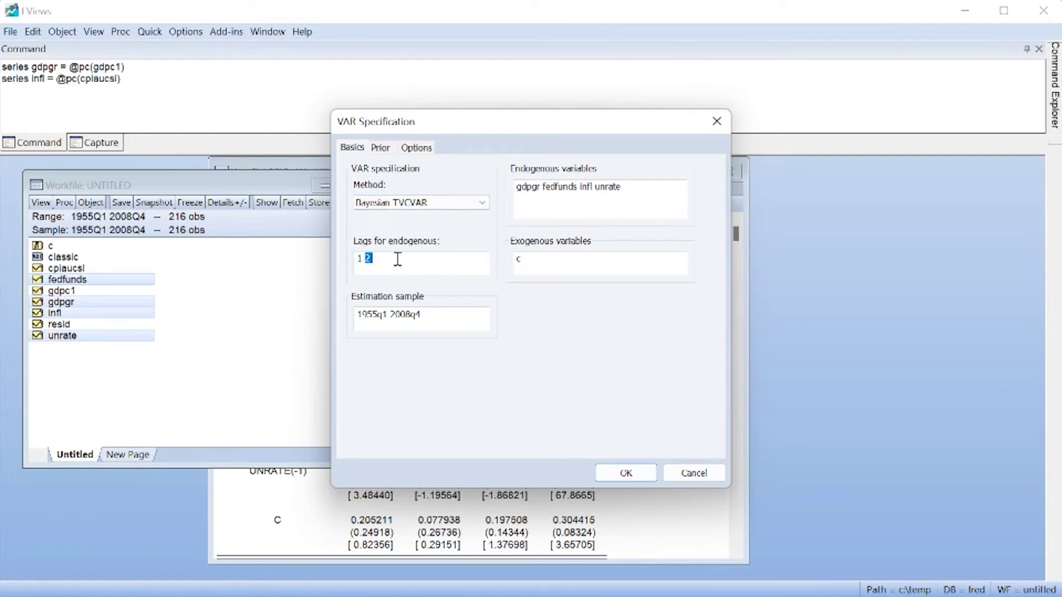
type("1")
Set the TVCVAR prior hyperparameters nu1 to 7 and nu2 to 6.
left_click(380, 148)
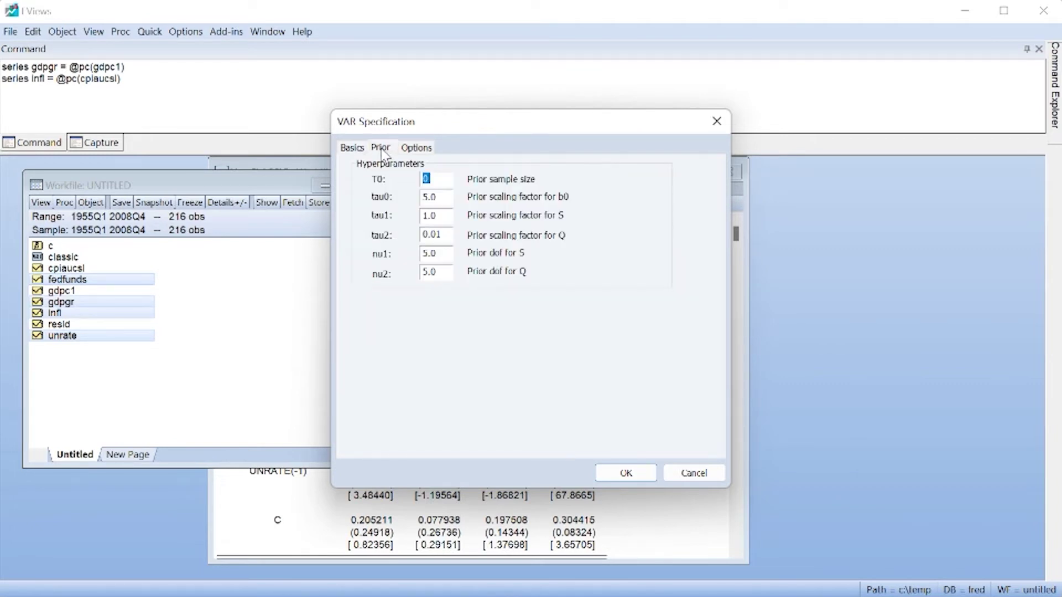
left_click_drag(438, 253, 406, 254)
key("BackSpace")
key("Tab")
type("6")
left_click(427, 253)
type("7")
Set burn-in size 1000 and posterior sample size 20000, then run the TVCVAR estimation.
left_click(416, 147)
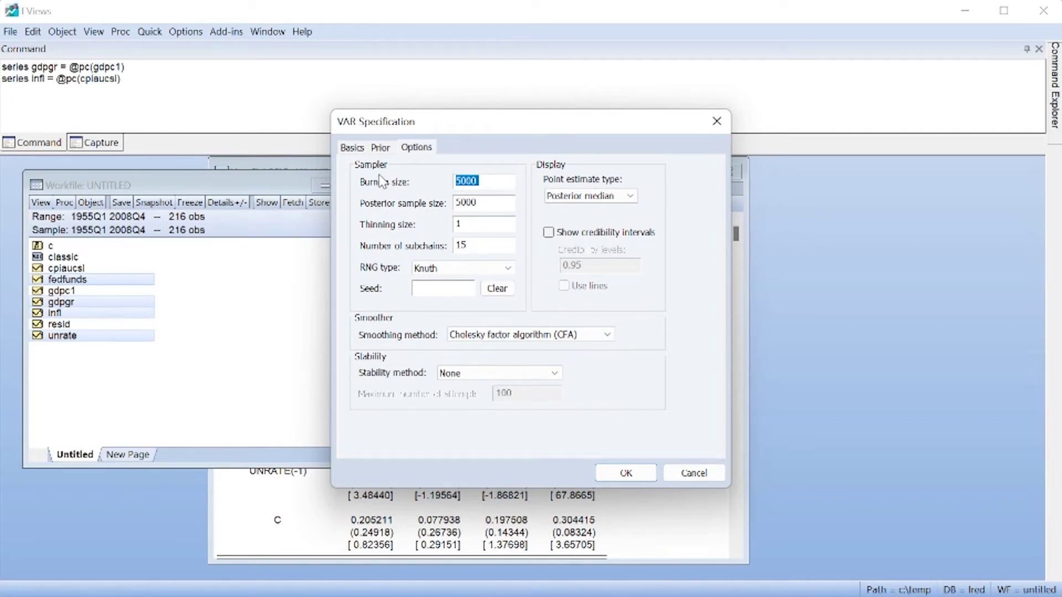
type("2")
key("Tab")
type("20000")
key("shift+Tab")
type("1000")
left_click(626, 473)
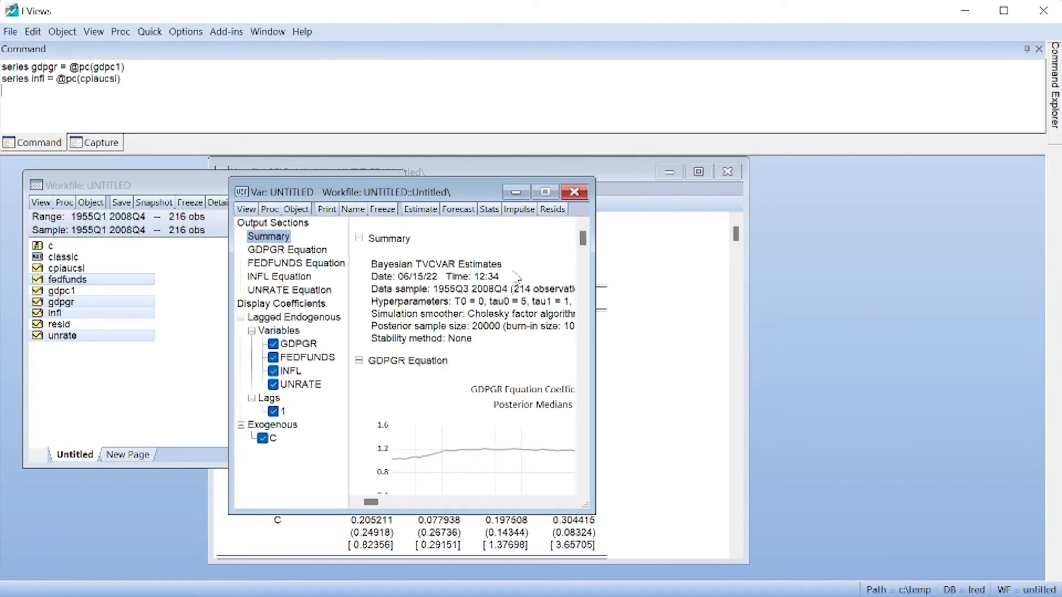
Move and enlarge the TVCVAR results window to show the full summary and GDPGR coefficient chart.
left_click_drag(467, 198, 424, 176)
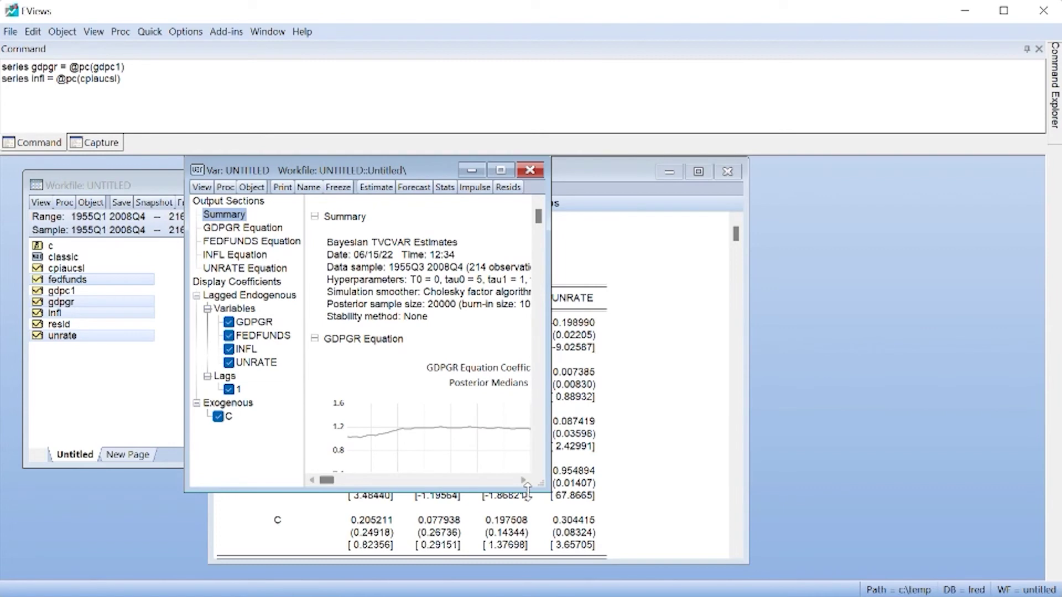
left_click_drag(538, 489, 954, 566)
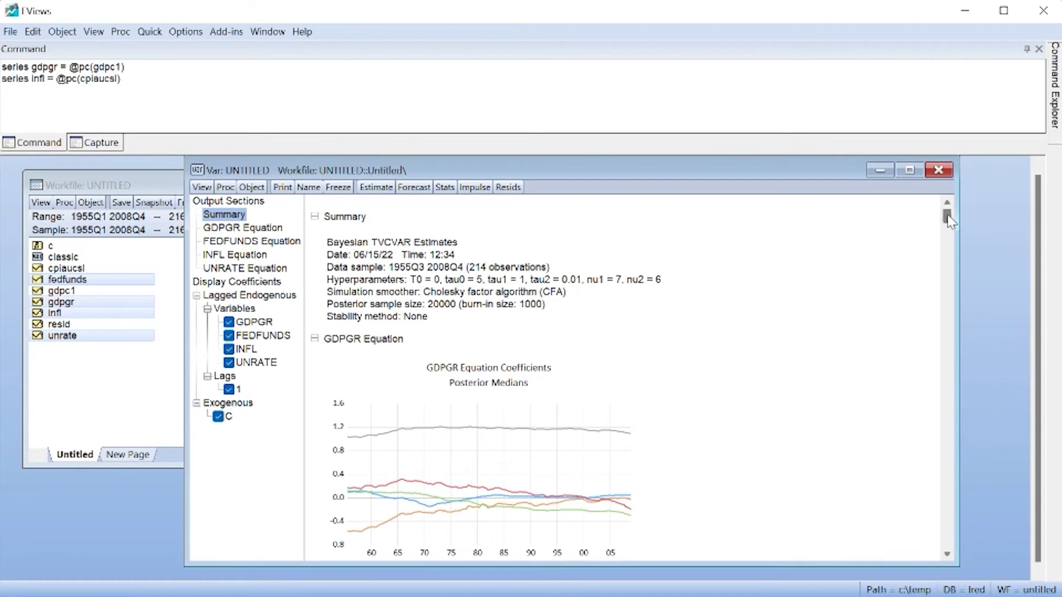
left_click_drag(947, 216, 963, 239)
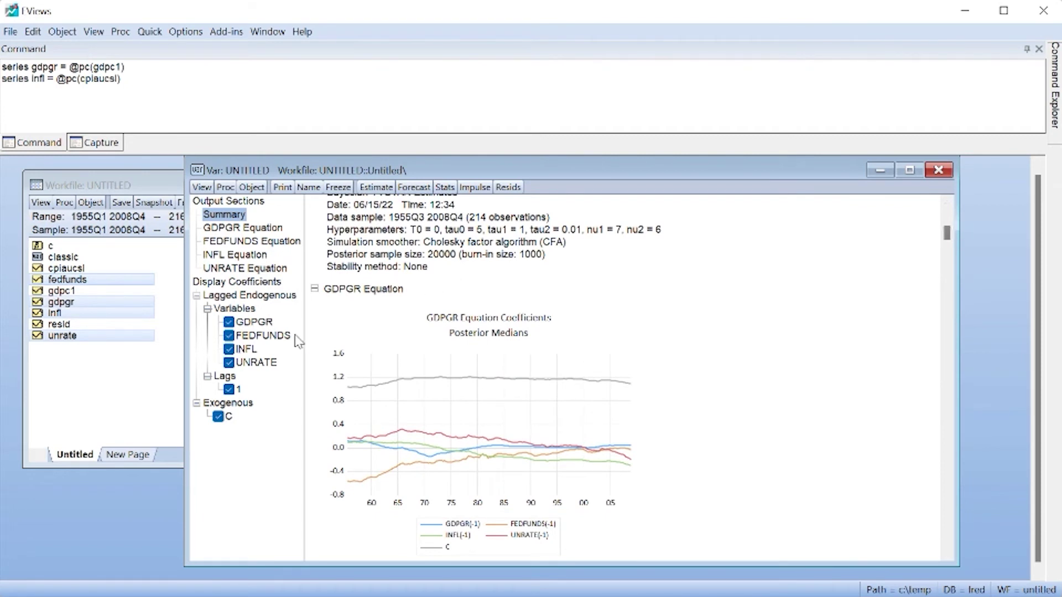
Uncheck FEDFUNDS, INFL, UNRATE and C, then bring the paper's Figure 1 alongside for comparison.
left_click(229, 335)
left_click(229, 349)
left_click(229, 362)
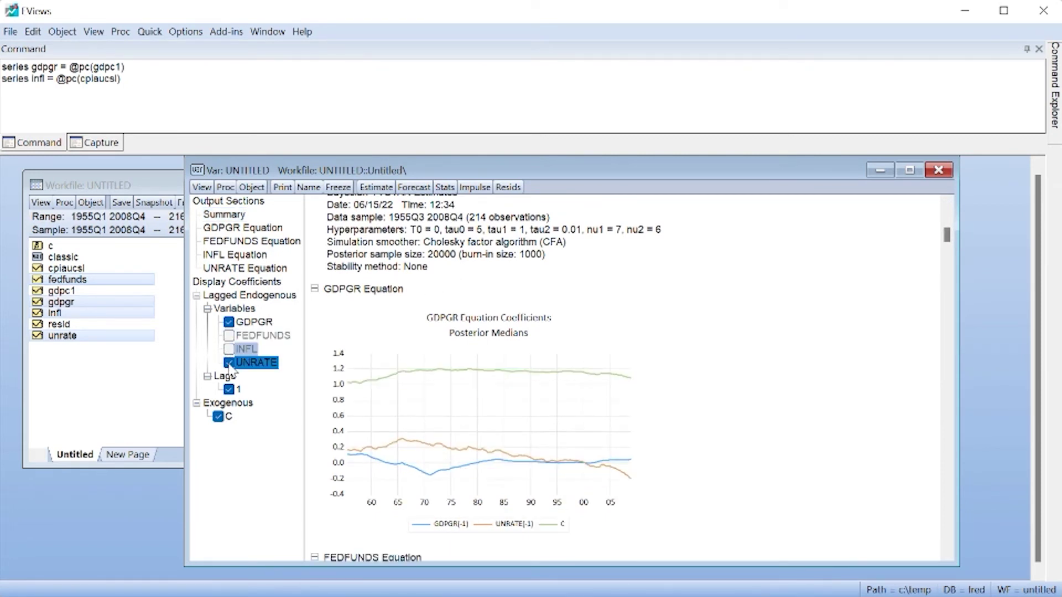
left_click(219, 417)
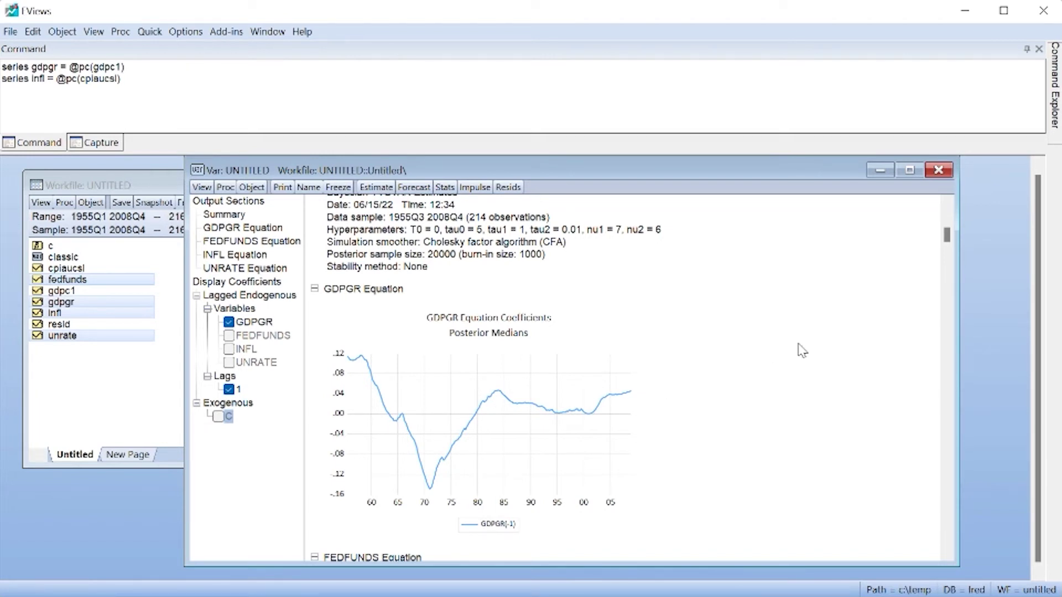
left_click_drag(1061, 243, 767, 76)
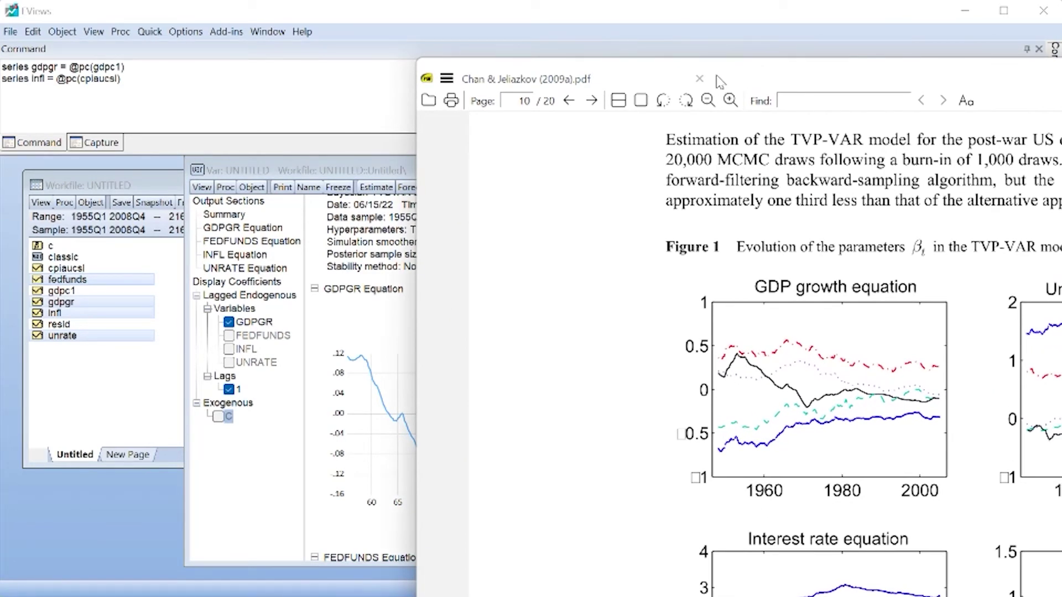
left_click_drag(719, 81, 1061, 83)
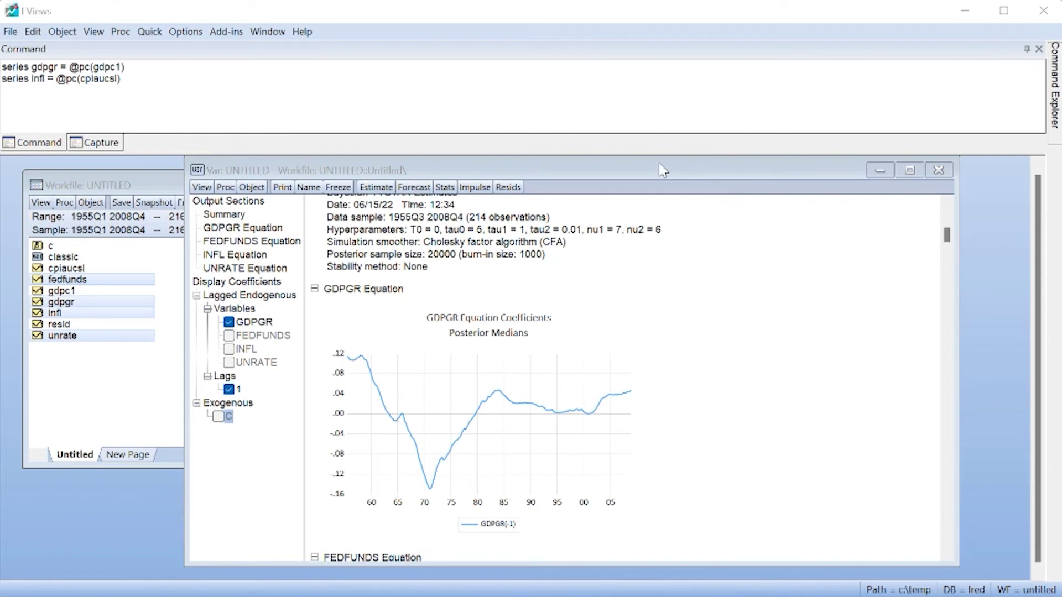
Compute impulse responses dated 1990q1 using posterior medians with credibility intervals over a 10-period horizon.
left_click(479, 187)
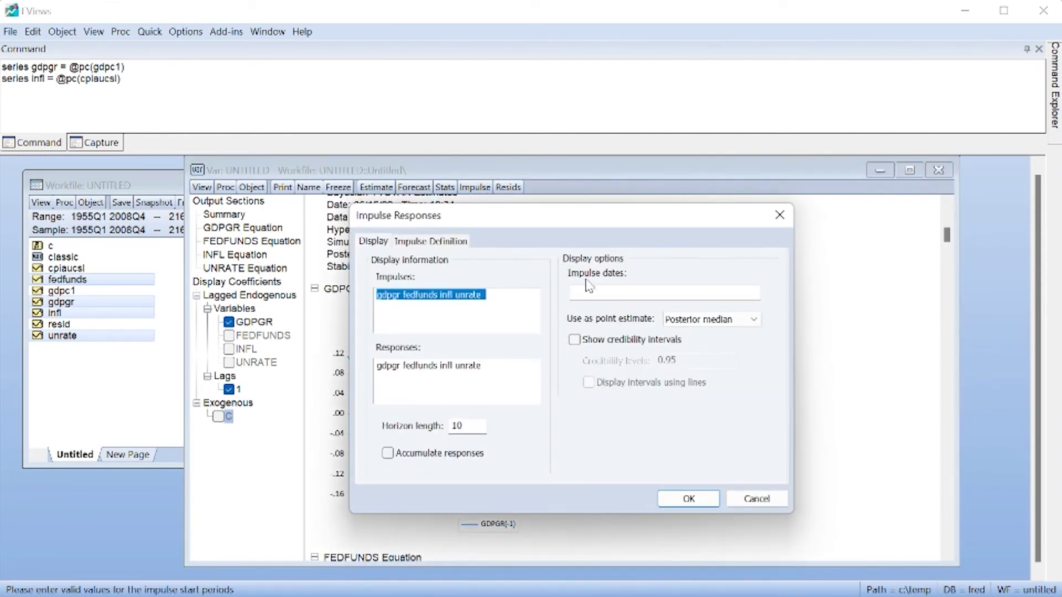
left_click(610, 293)
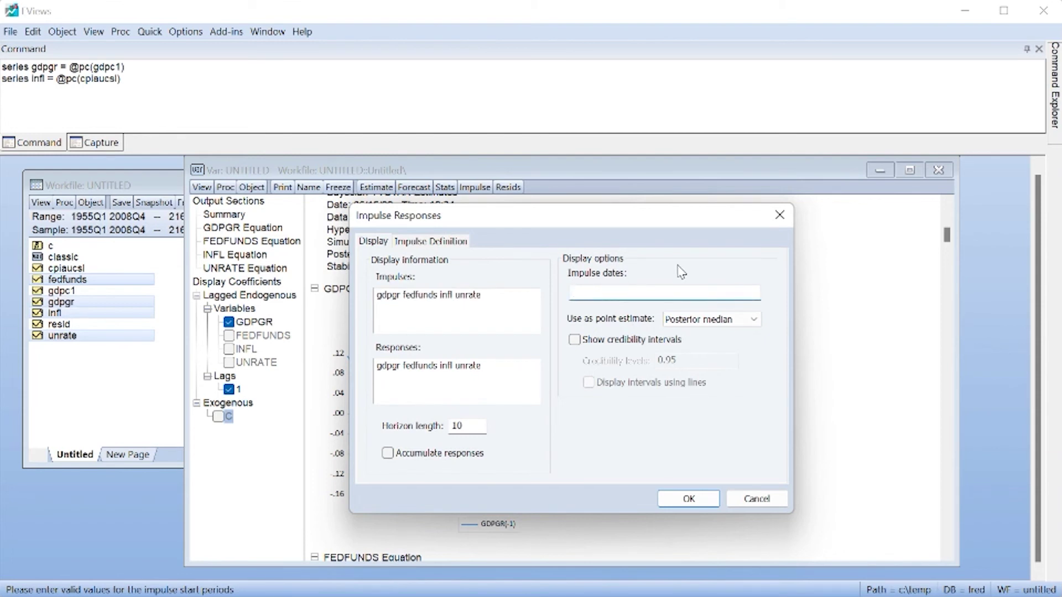
type("1990q1")
left_click(752, 322)
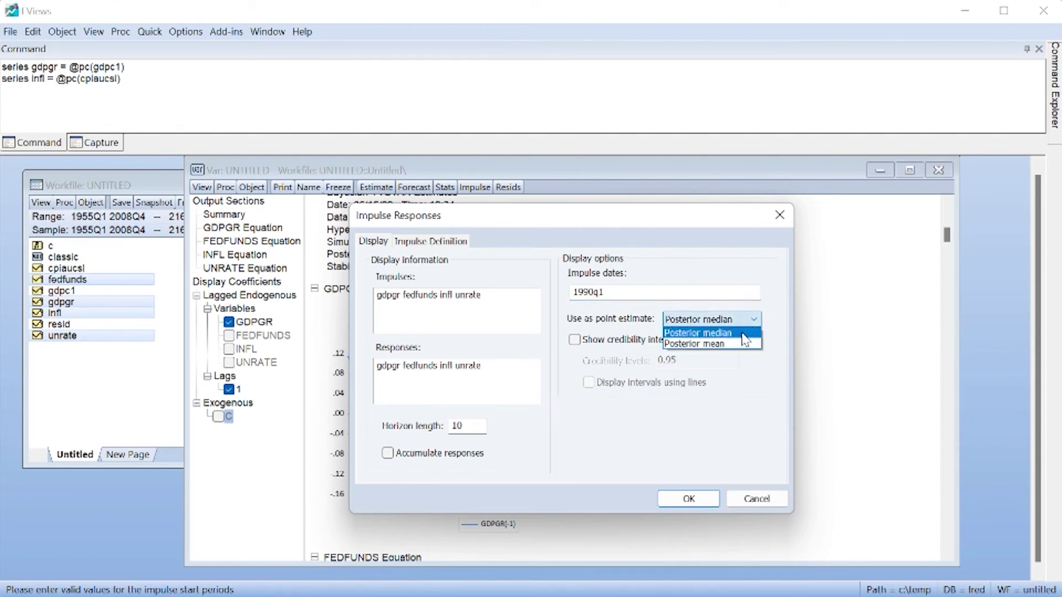
left_click(733, 334)
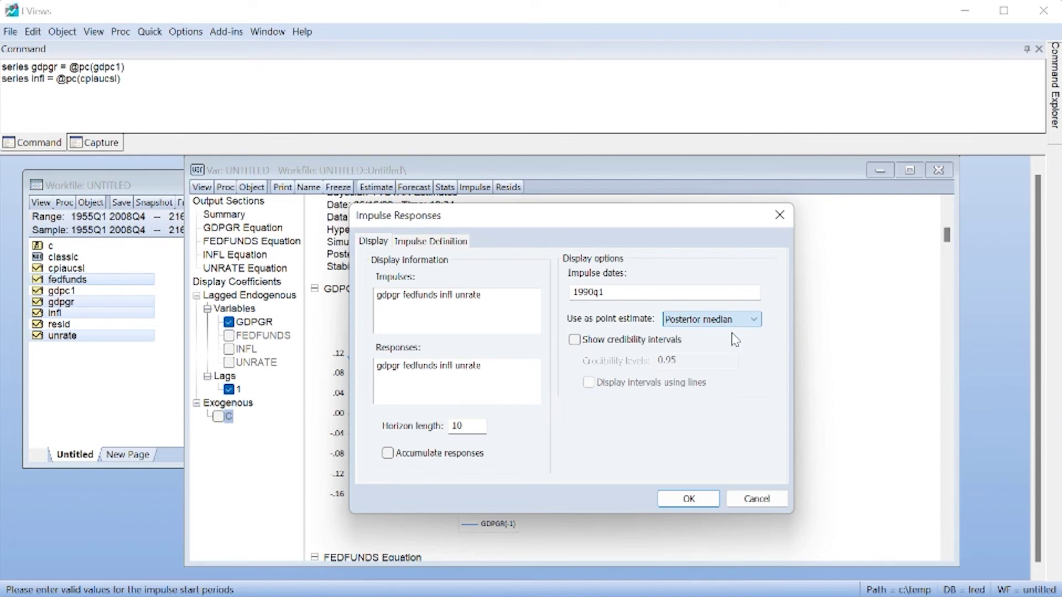
left_click(576, 340)
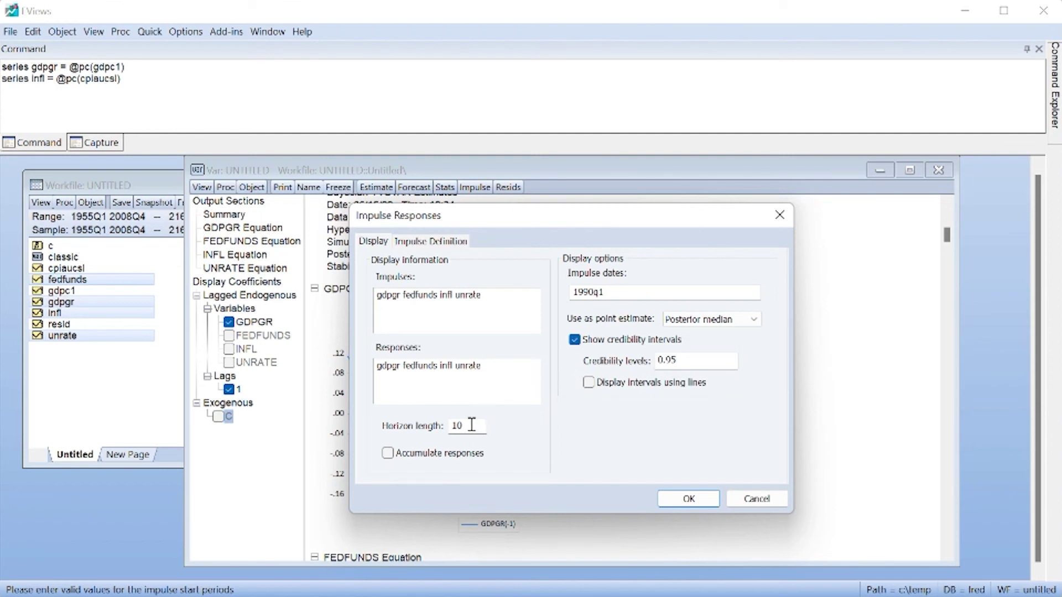
left_click_drag(474, 424, 447, 426)
left_click(445, 242)
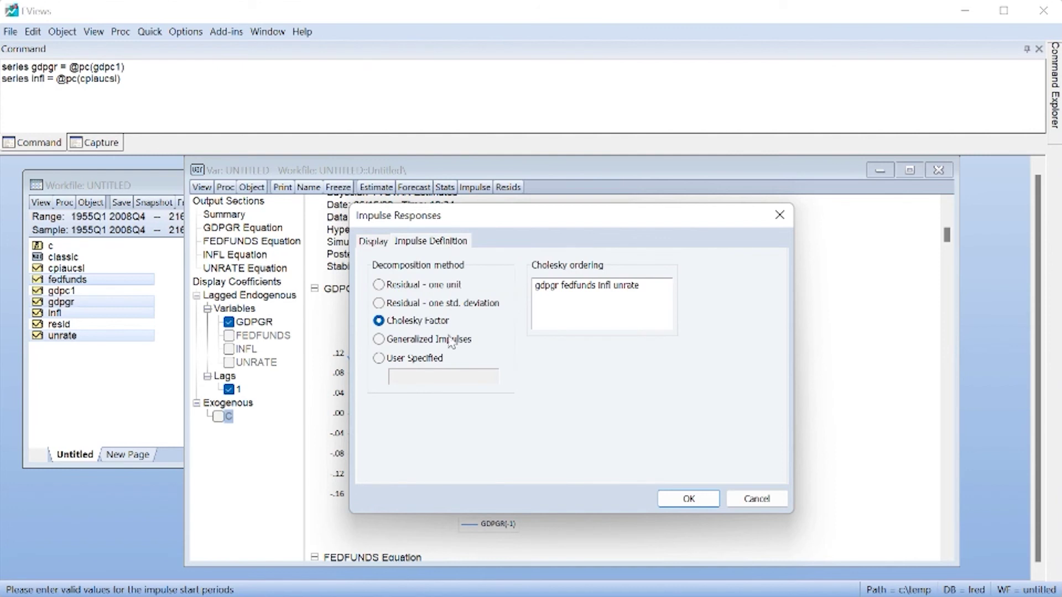
left_click(379, 242)
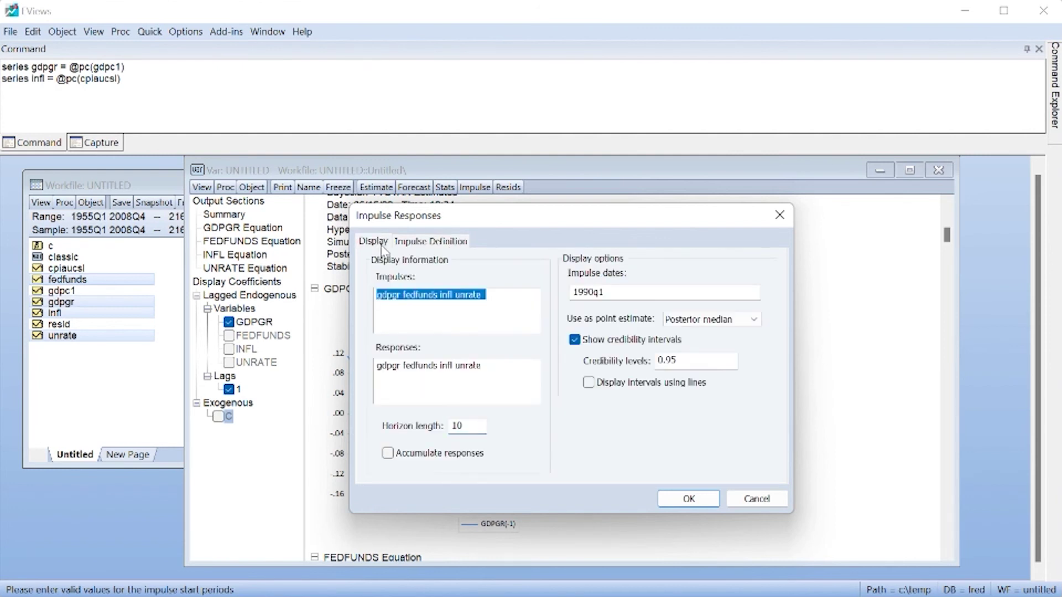
left_click(686, 501)
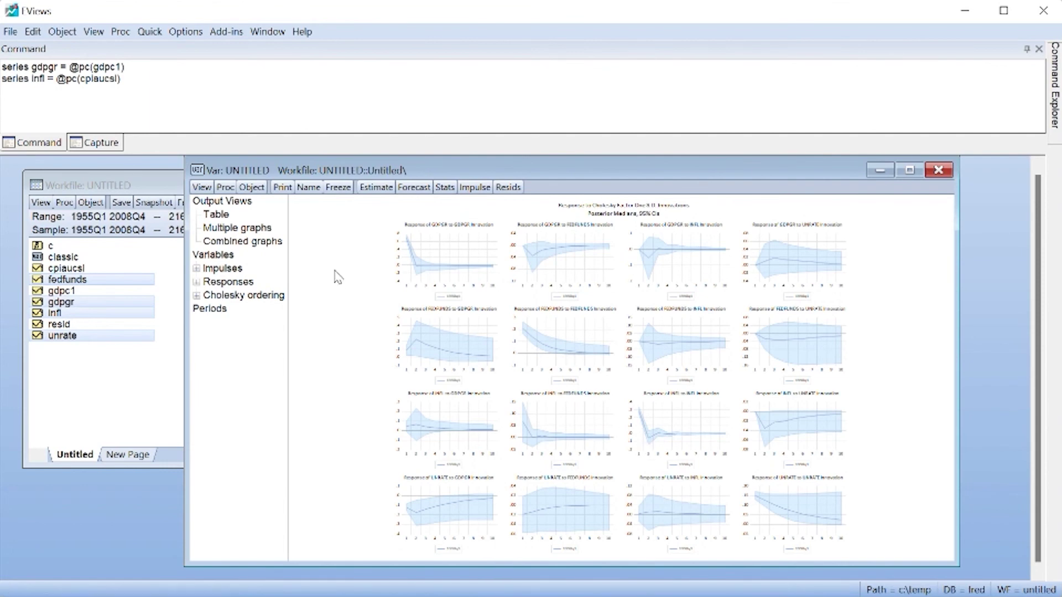
Compare the impulse responses as a table, multiple graphs and combined graphs, ending on multiple graphs.
left_click(217, 215)
left_click(237, 228)
left_click(241, 242)
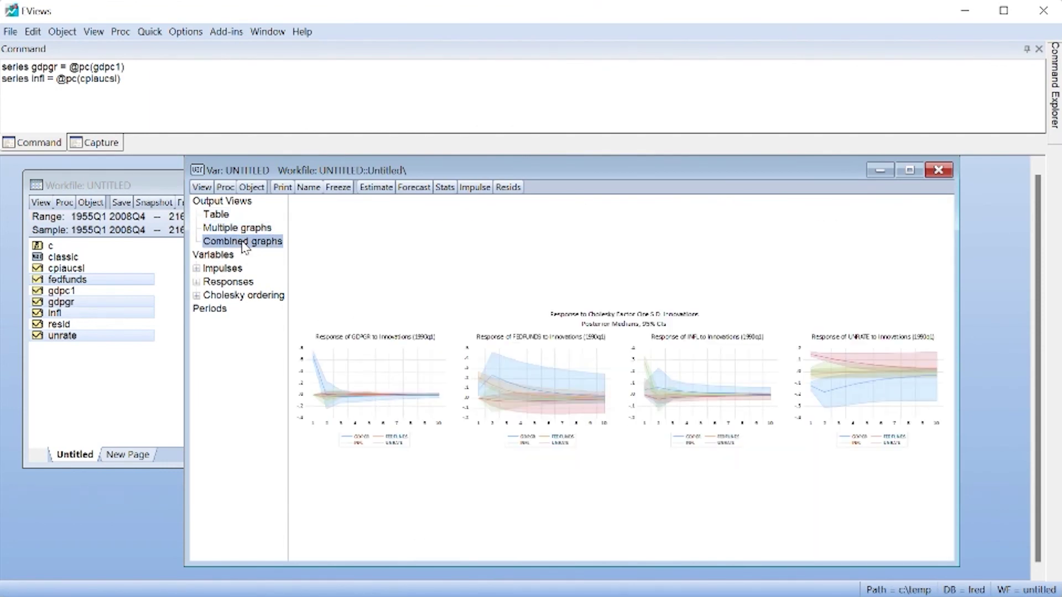
left_click(225, 228)
left_click(217, 216)
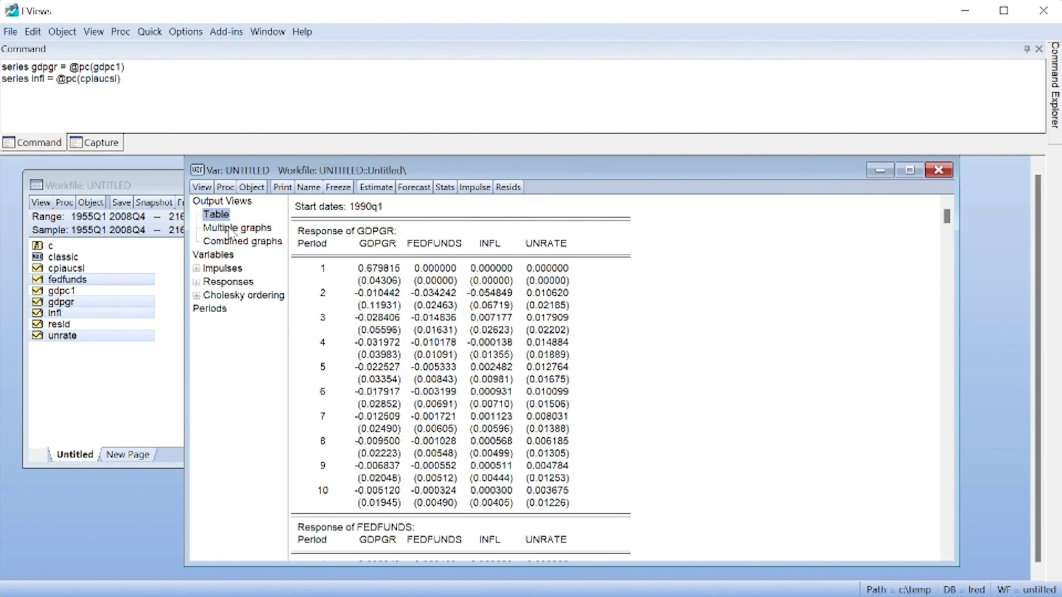
left_click(230, 231)
Remove the FEDFUNDS and UNRATE shocks and the GDPGR responses from the impulse response graphs.
left_click(197, 269)
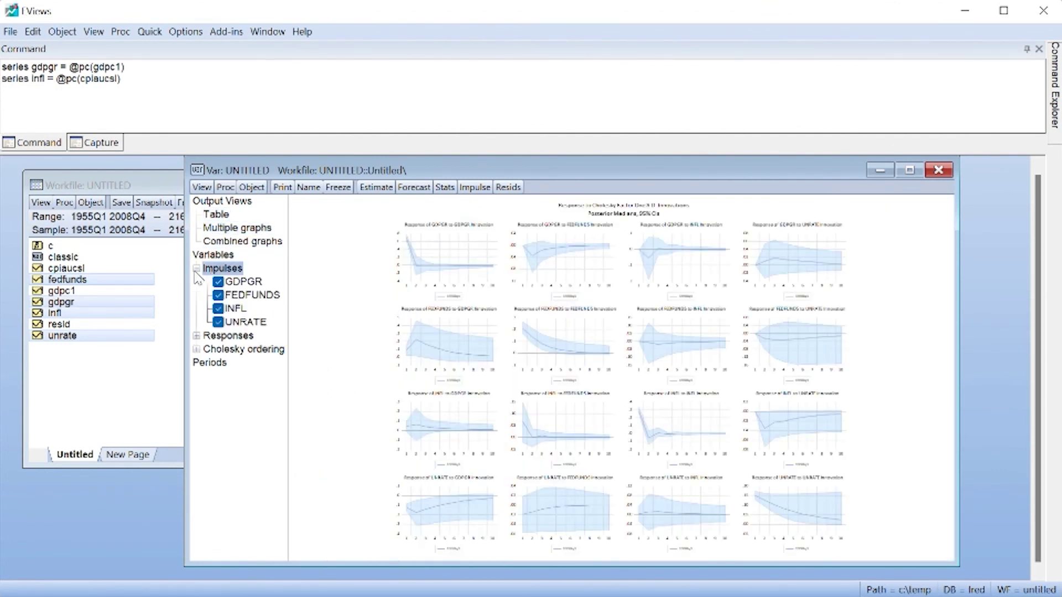
left_click(219, 295)
left_click(219, 322)
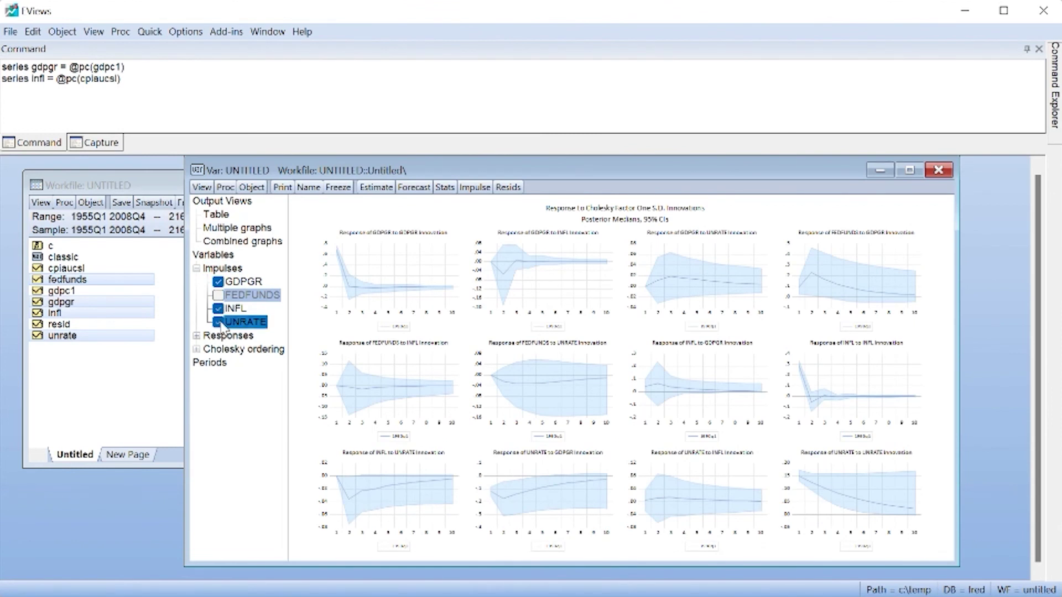
left_click(196, 336)
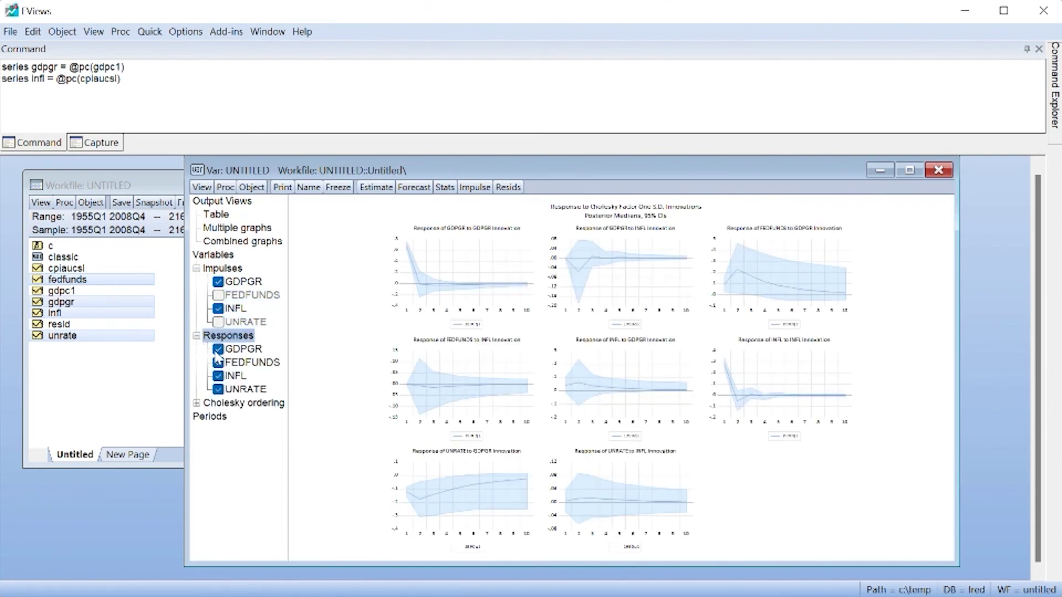
left_click(218, 350)
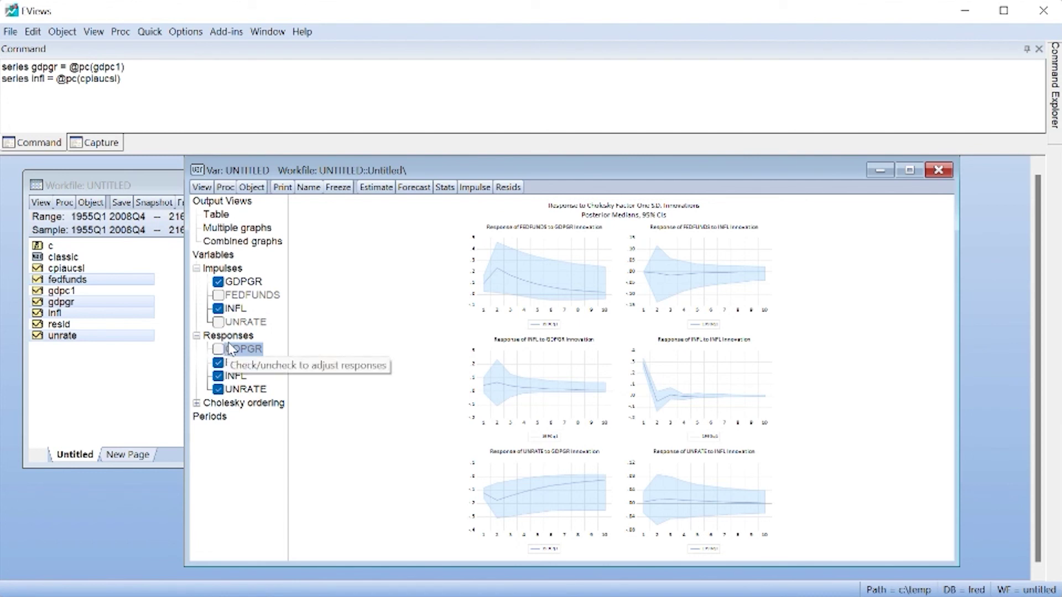
Run the TVCVAR forecast with Posterior median as the point estimate type.
left_click(413, 188)
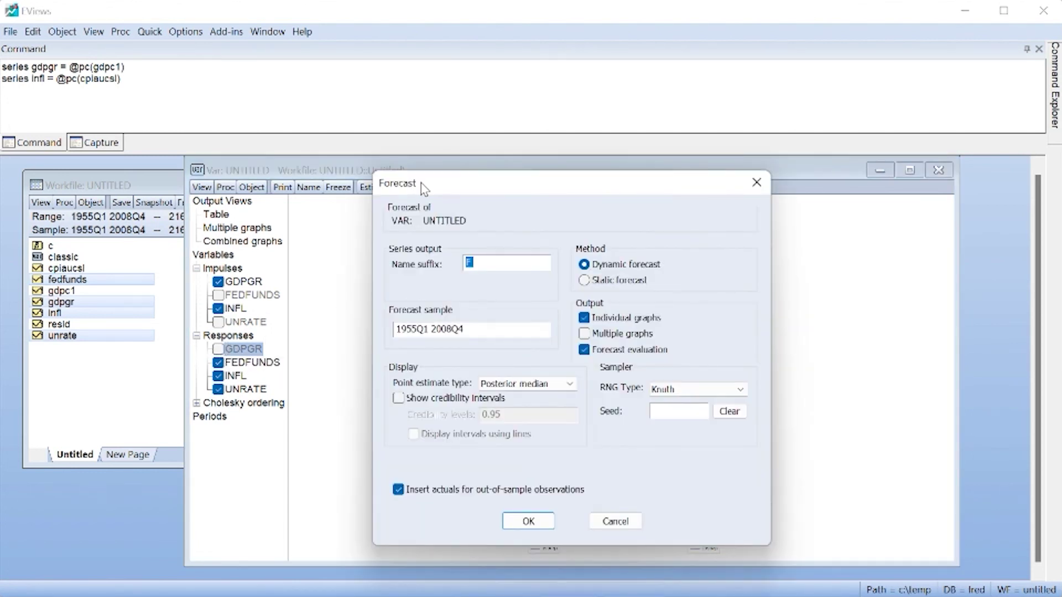
left_click_drag(422, 185, 495, 173)
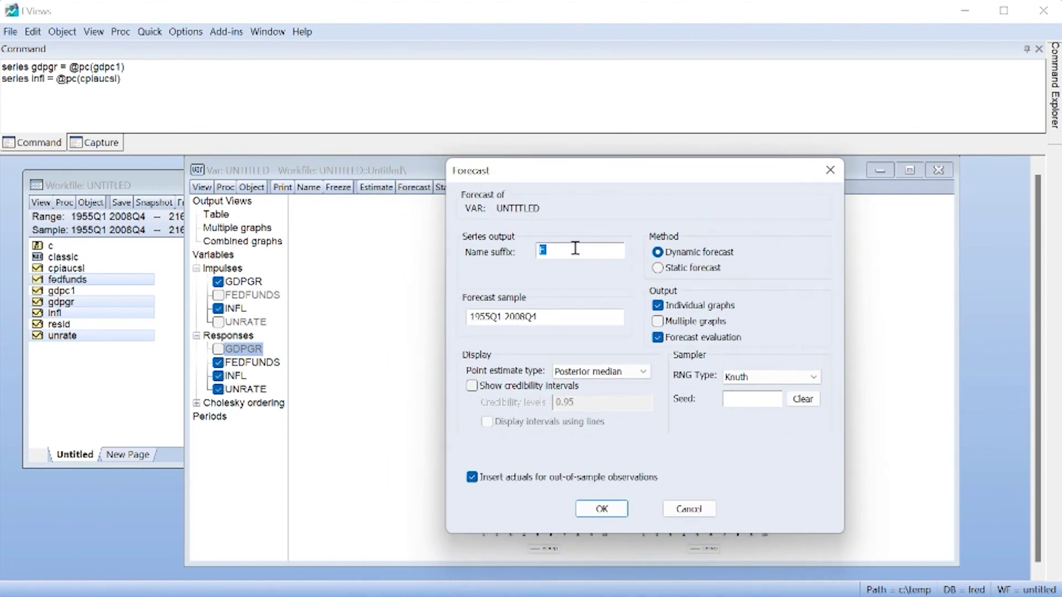
left_click(645, 372)
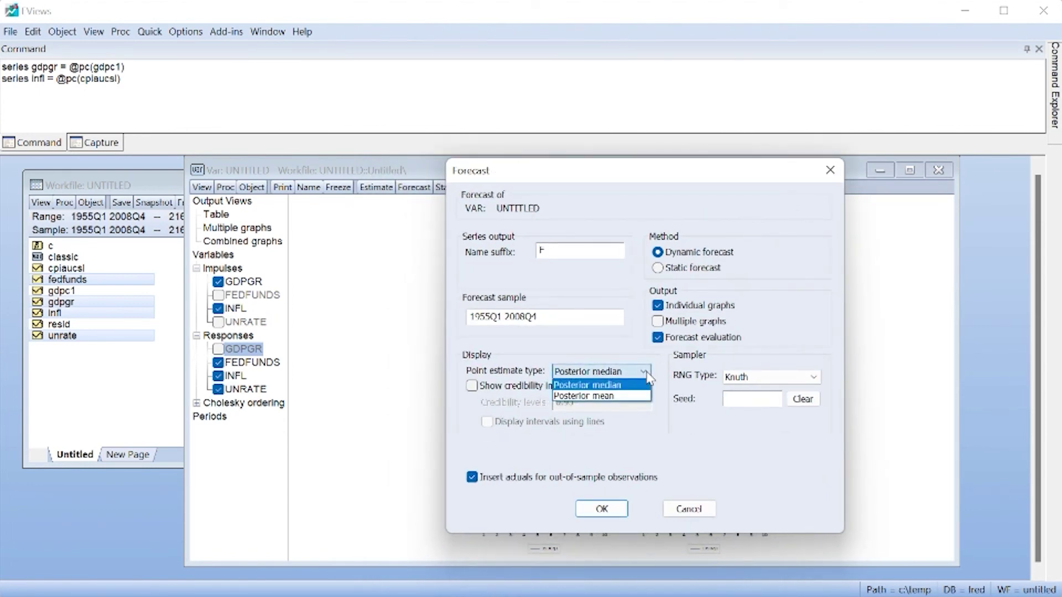
left_click(647, 376)
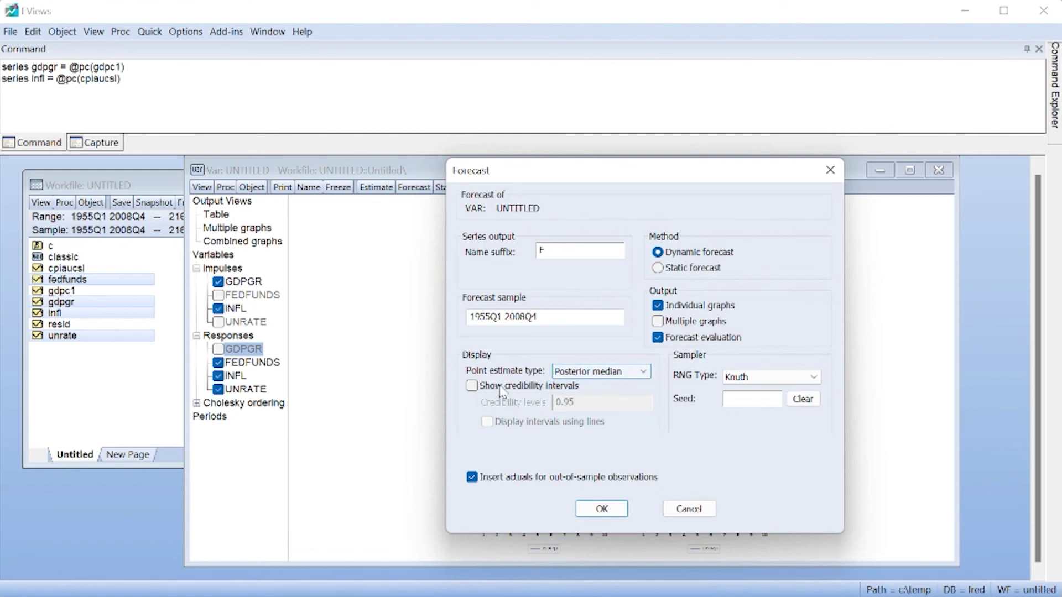
left_click(601, 508)
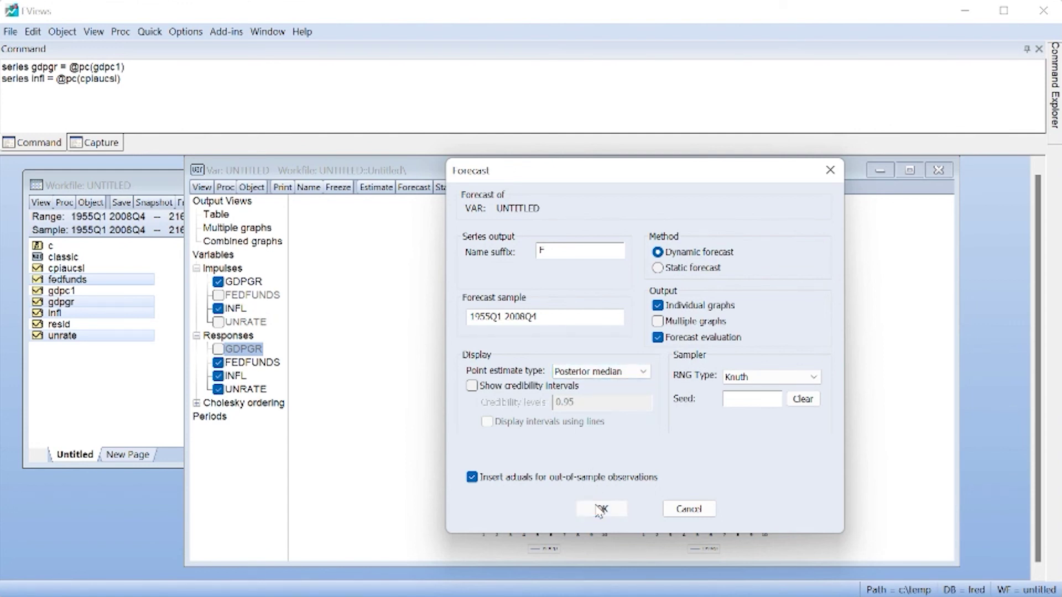